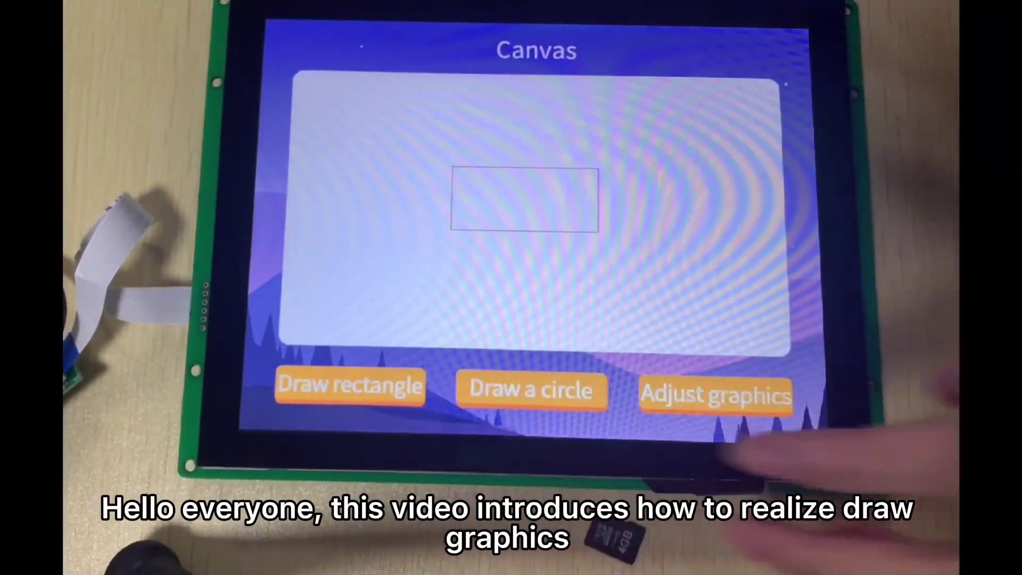
On the touchscreen demo, resize the rectangle, draw a circle, then enlarge the circle.
{"action": "left_click", "coordinate": [714, 393]}
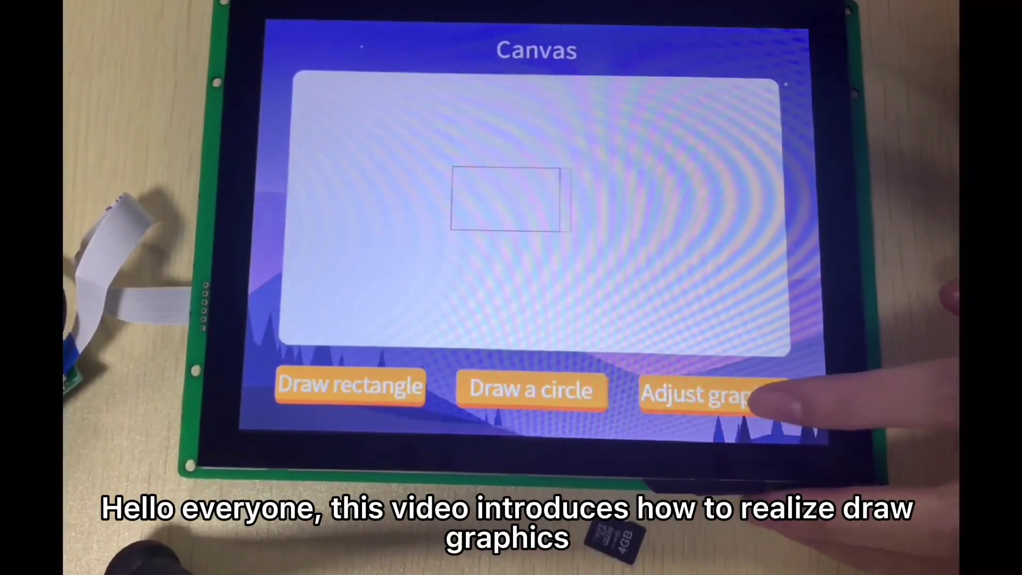
{"action": "left_click", "coordinate": [530, 389]}
{"action": "left_click", "coordinate": [714, 394]}
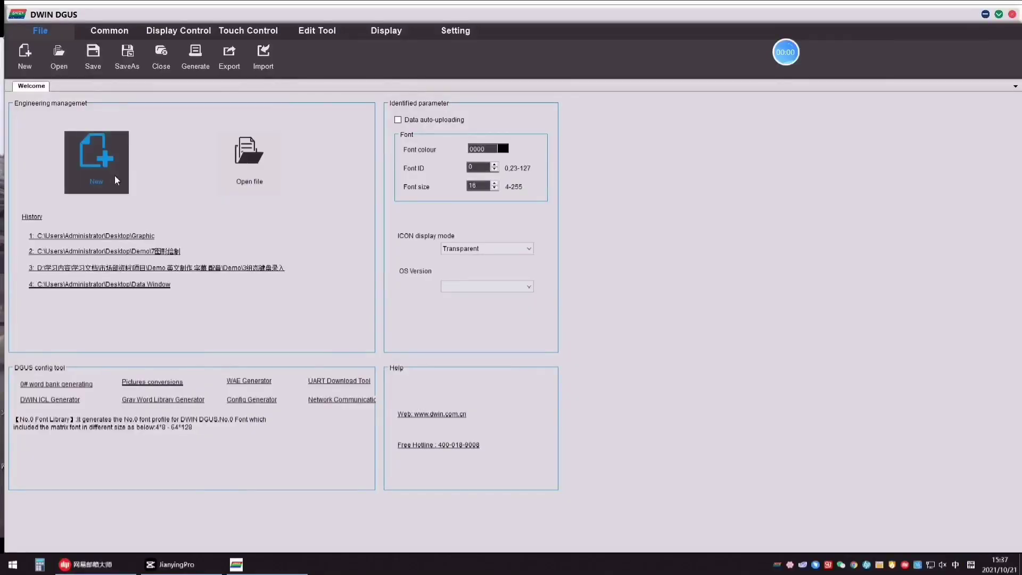
Create a new 1024x768 project in the Desktop Graphic folder.
{"action": "left_click", "coordinate": [116, 181]}
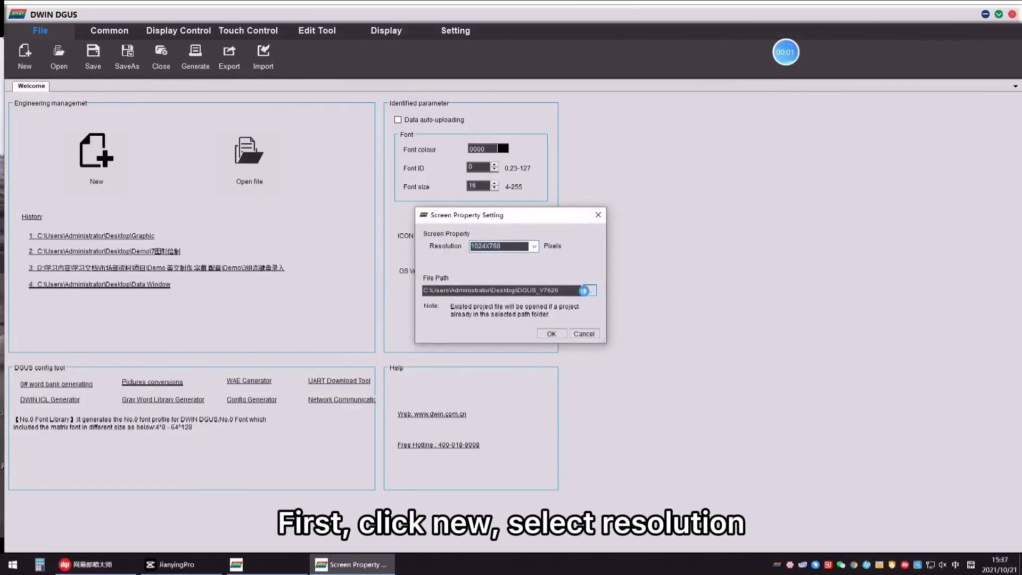
{"action": "left_click", "coordinate": [588, 291]}
{"action": "scroll", "coordinate": [491, 327], "scroll_direction": "down", "scroll_amount": 2}
{"action": "left_click", "coordinate": [455, 329]}
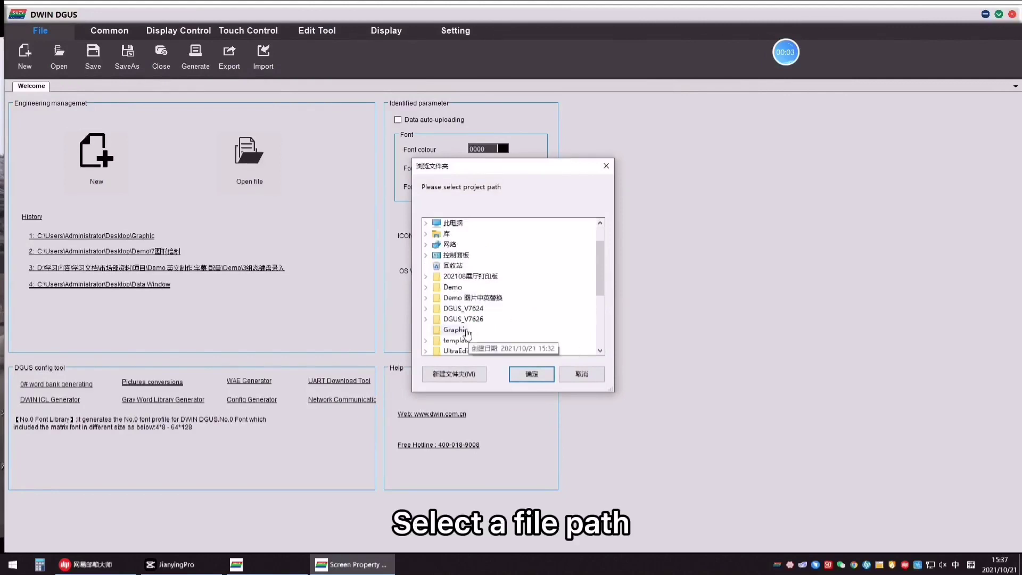
{"action": "left_click", "coordinate": [531, 374]}
{"action": "left_click", "coordinate": [549, 334]}
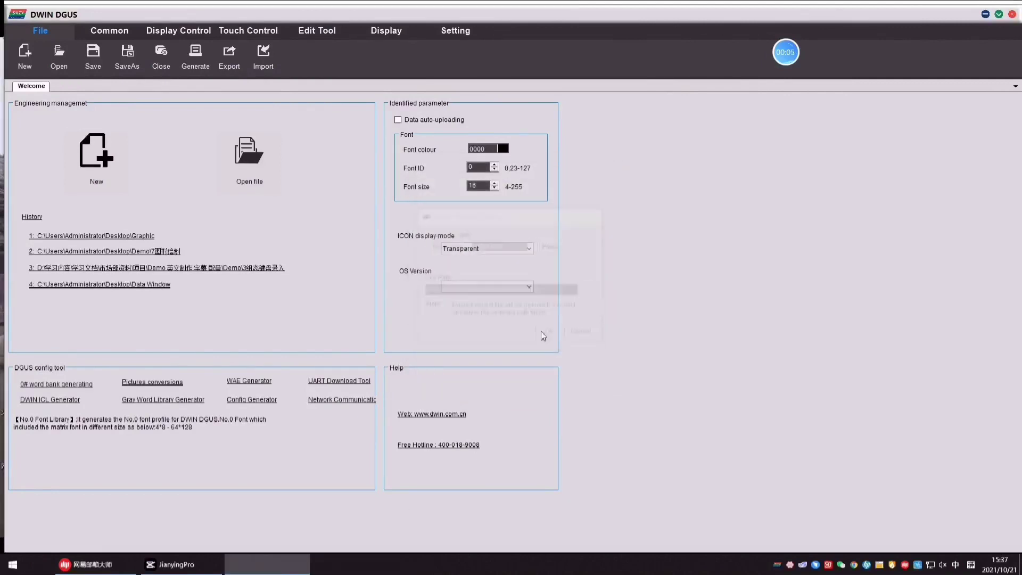
Load background bitmaps 00-02.bmp into the DWIN ICL Generator.
{"action": "left_click", "coordinate": [138, 86]}
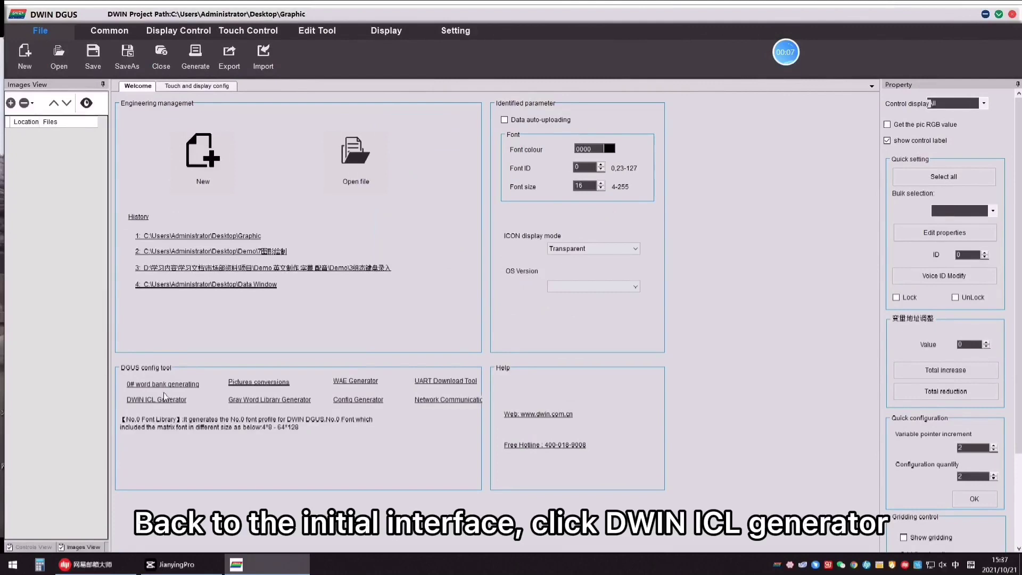
{"action": "mouse_move", "coordinate": [157, 400]}
{"action": "left_click", "coordinate": [355, 381]}
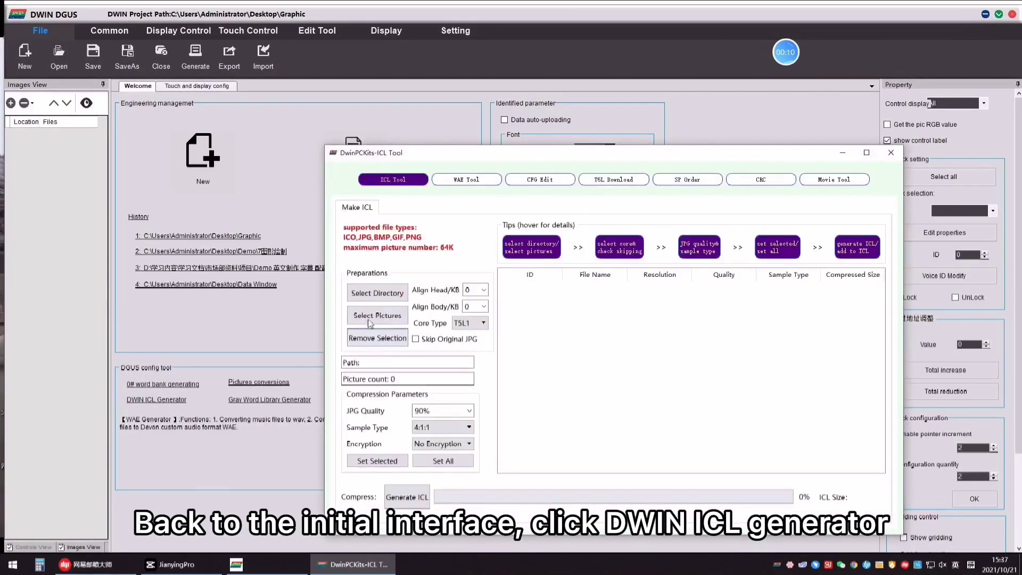
{"action": "left_click", "coordinate": [376, 315]}
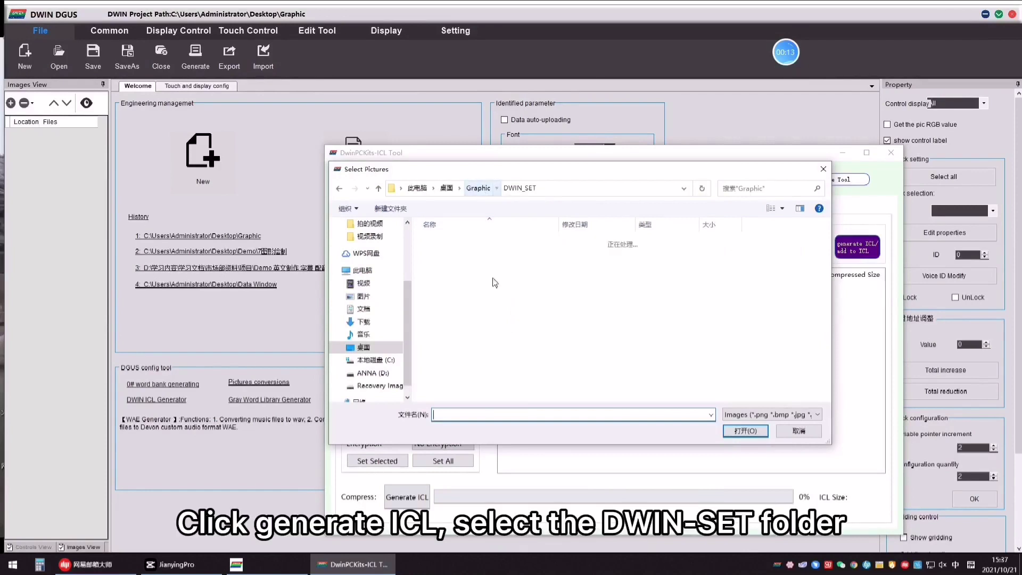
{"action": "left_click", "coordinate": [478, 188]}
{"action": "left_click_drag", "start_coordinate": [495, 352], "coordinate": [447, 285]}
{"action": "left_click", "coordinate": [744, 431]}
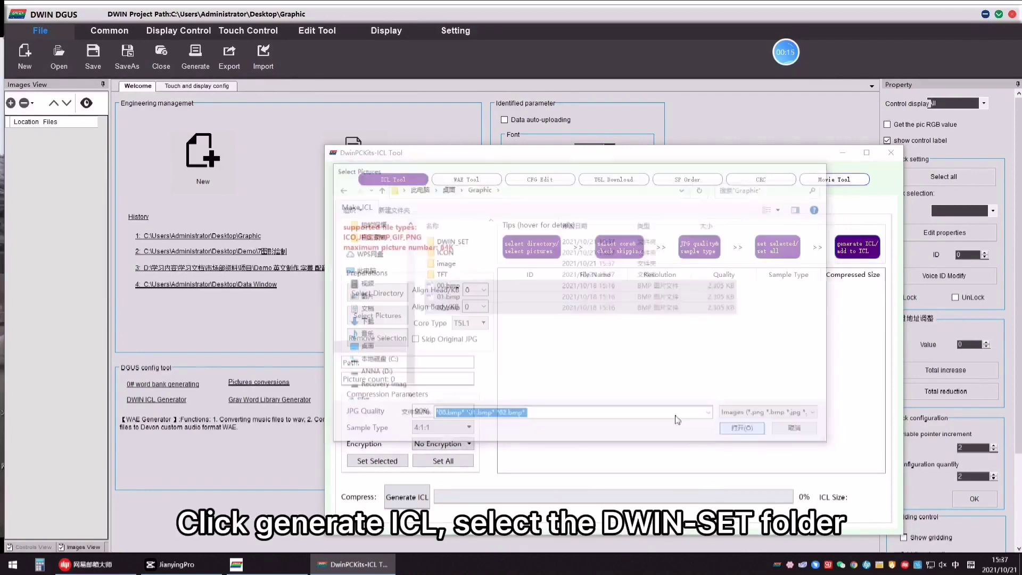
Generate the ICL file and save it as 32 in DWIN_SET.
{"action": "left_click", "coordinate": [406, 497]}
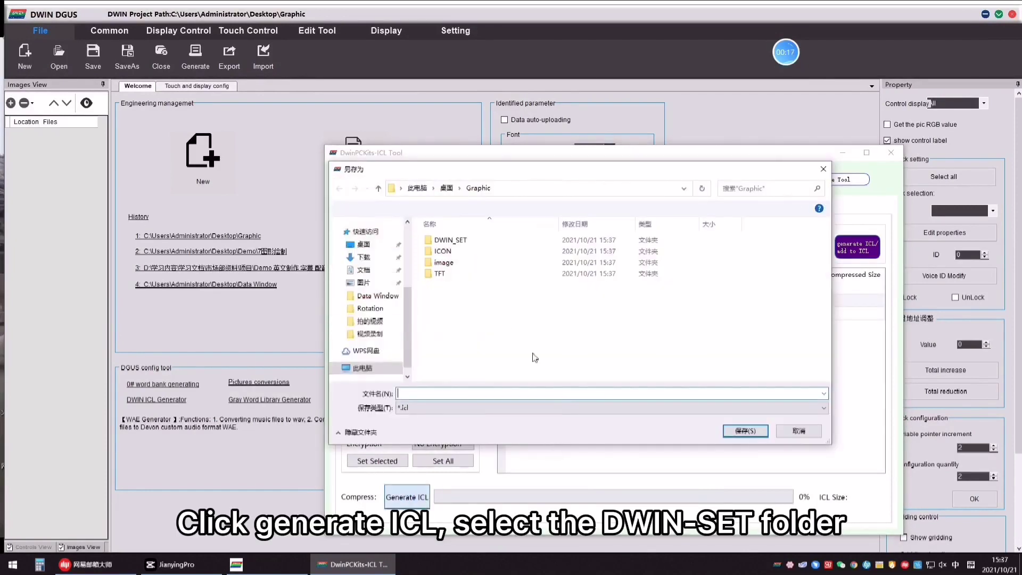
{"action": "double_click", "coordinate": [456, 238]}
{"action": "left_click", "coordinate": [430, 393]}
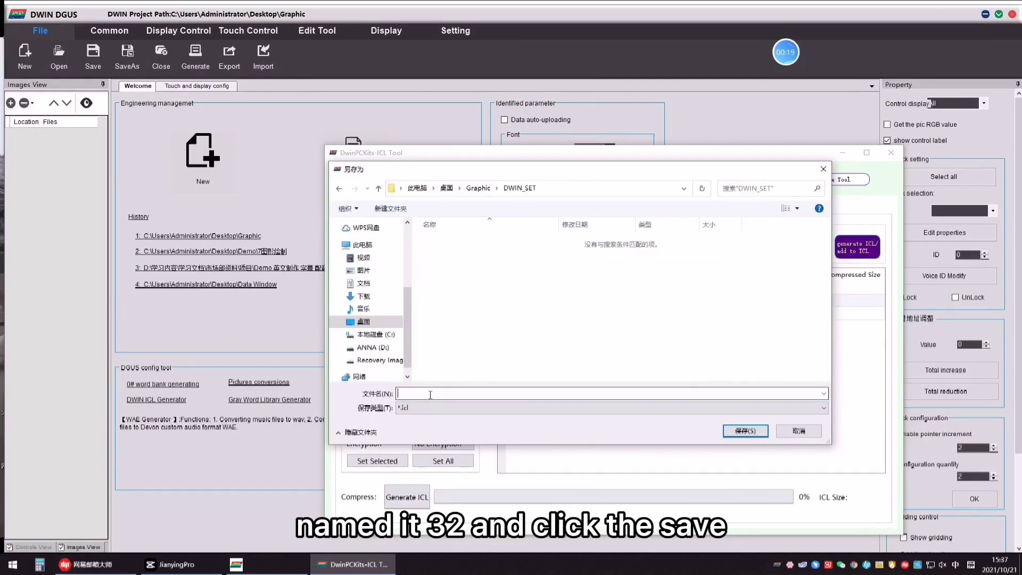
{"action": "type", "text": "32"}
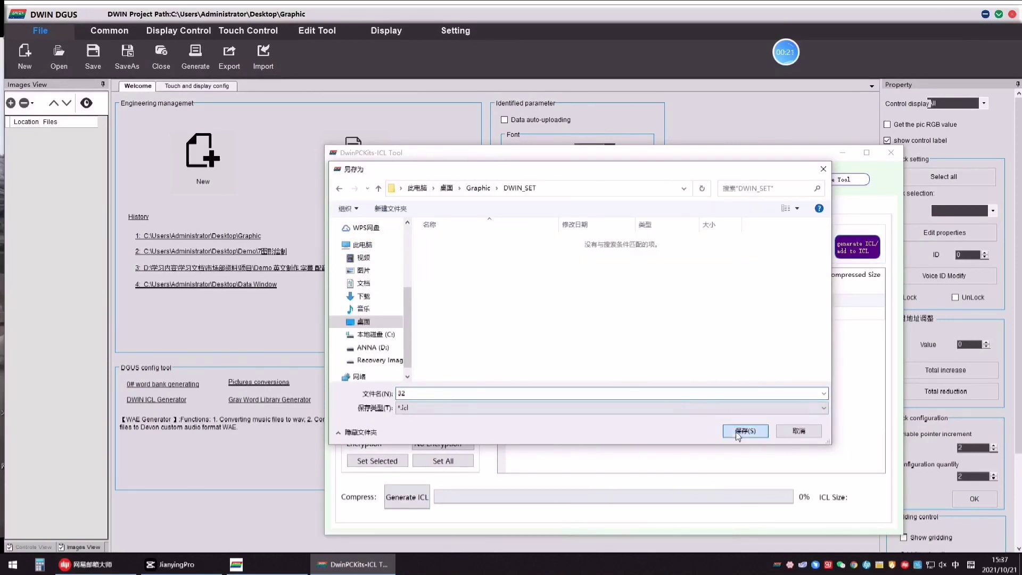
{"action": "left_click", "coordinate": [744, 431]}
{"action": "left_click", "coordinate": [639, 356]}
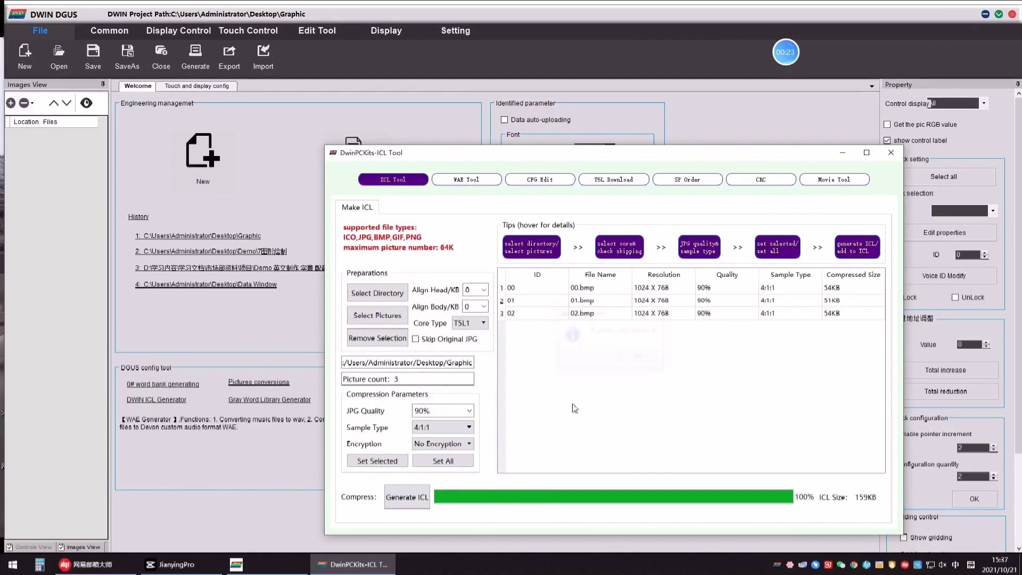
Close the ICL tool and import background images 00-02.bmp into the project.
{"action": "left_click", "coordinate": [890, 153]}
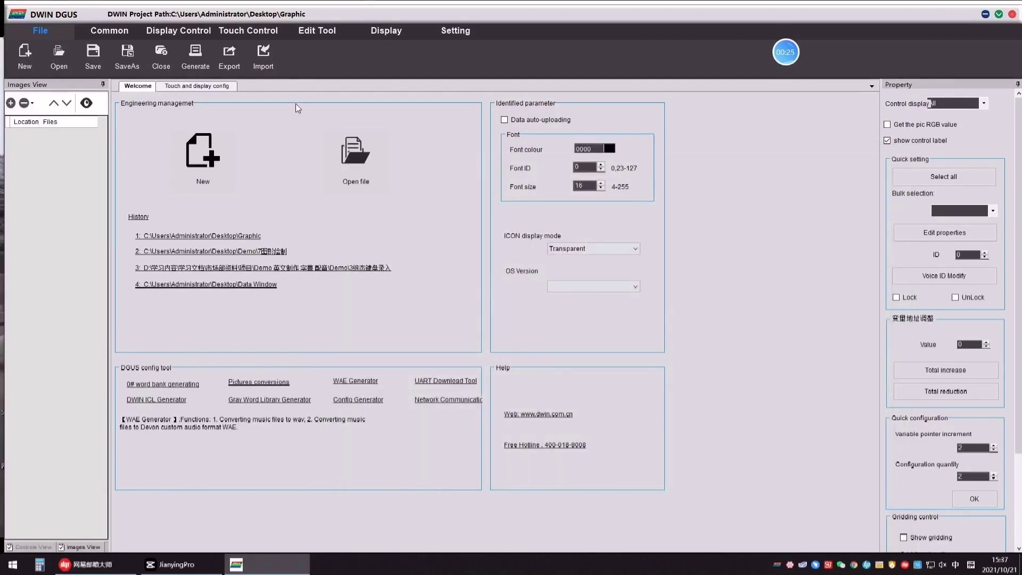
{"action": "left_click", "coordinate": [197, 86]}
{"action": "left_click", "coordinate": [10, 102]}
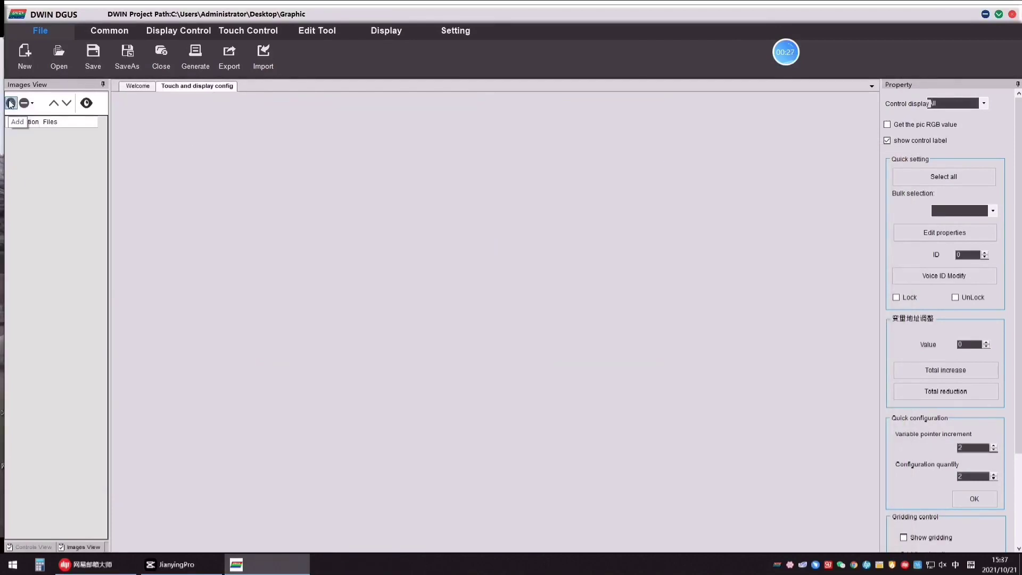
{"action": "left_click_drag", "start_coordinate": [294, 215], "coordinate": [279, 178]}
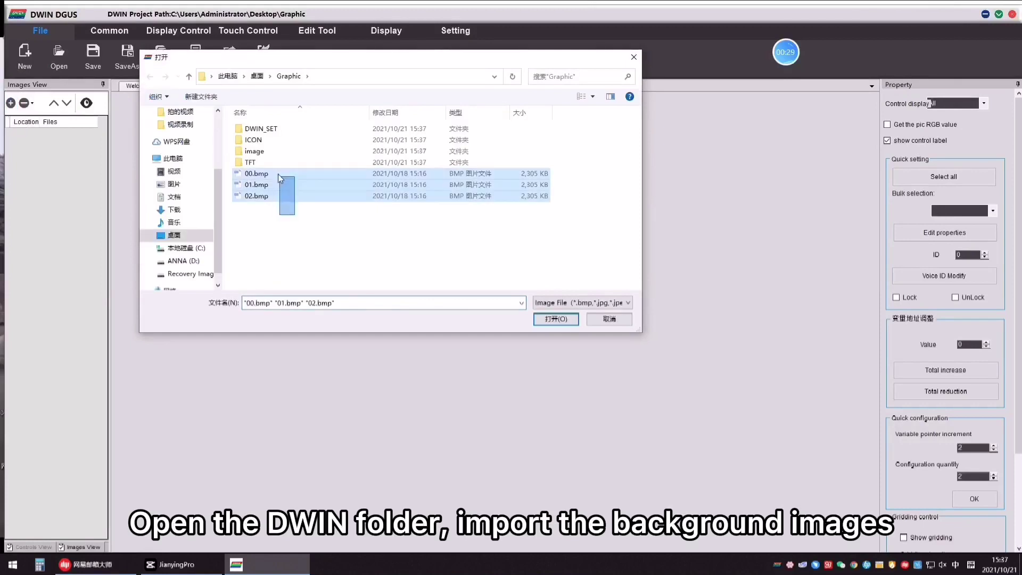
{"action": "left_click", "coordinate": [556, 319]}
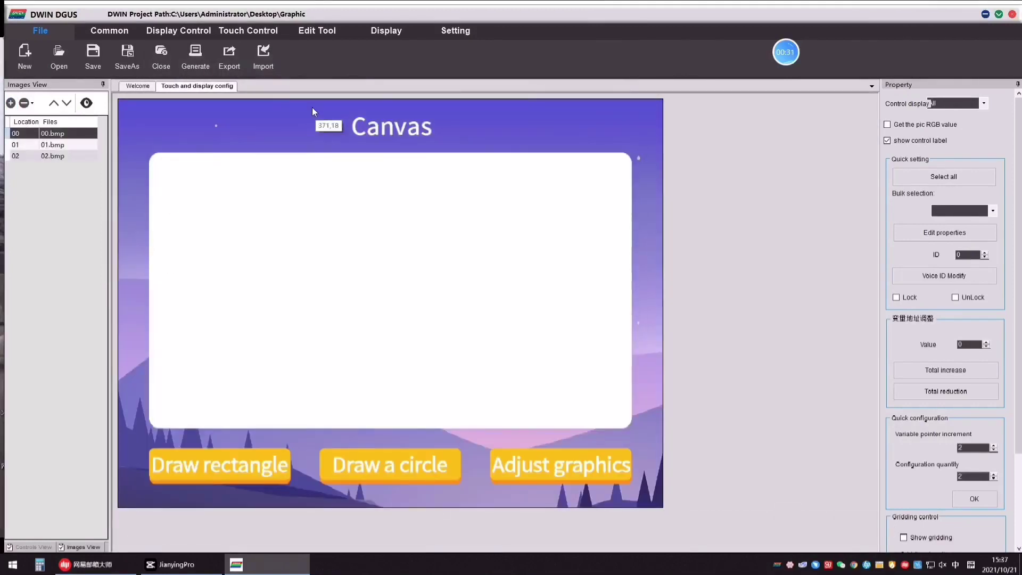
Draw a Basic graphics area over the white canvas and select its VP address.
{"action": "left_click", "coordinate": [189, 30]}
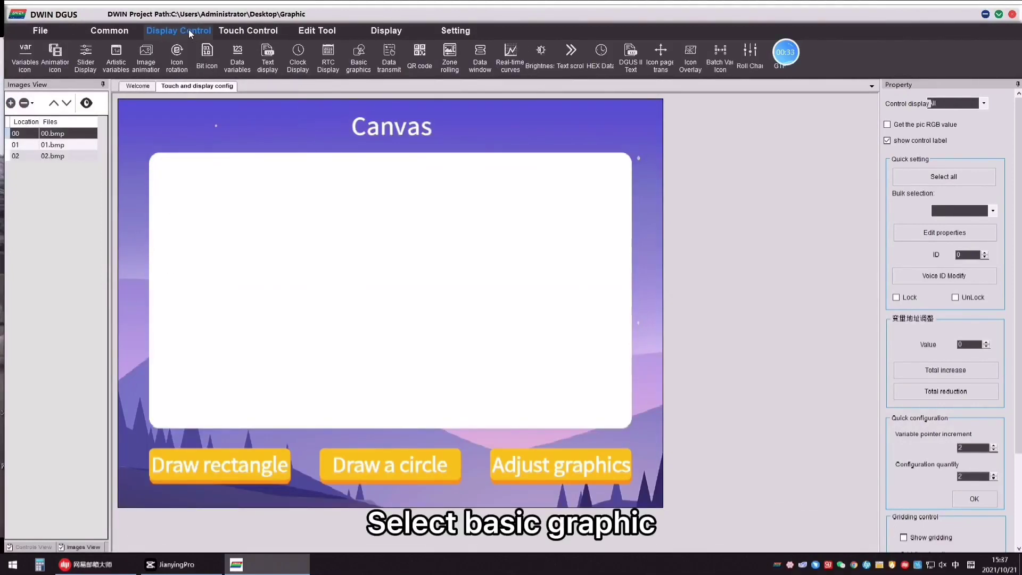
{"action": "left_click", "coordinate": [358, 57]}
{"action": "left_click_drag", "start_coordinate": [150, 159], "coordinate": [641, 435]}
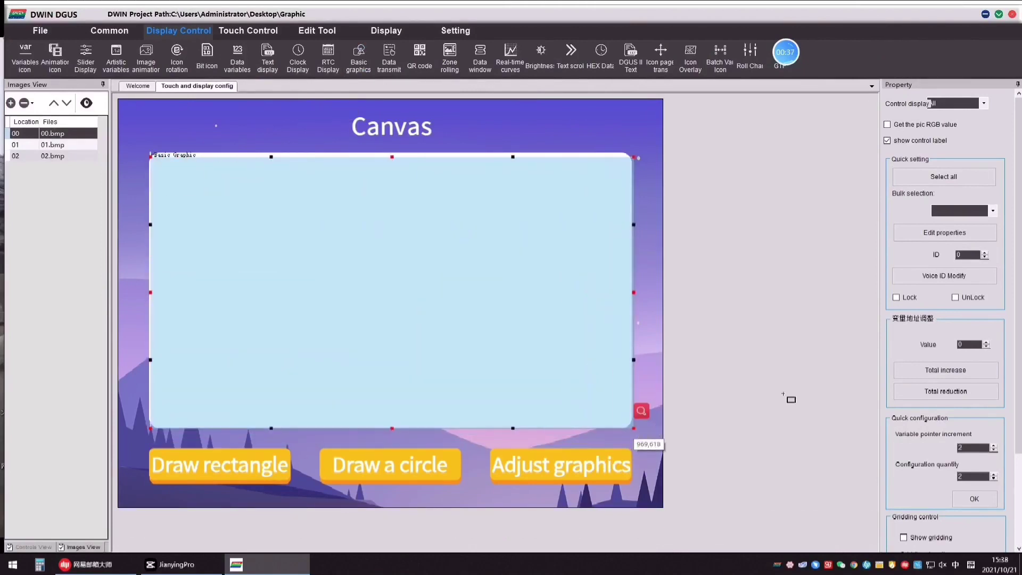
{"action": "double_click", "coordinate": [973, 176]}
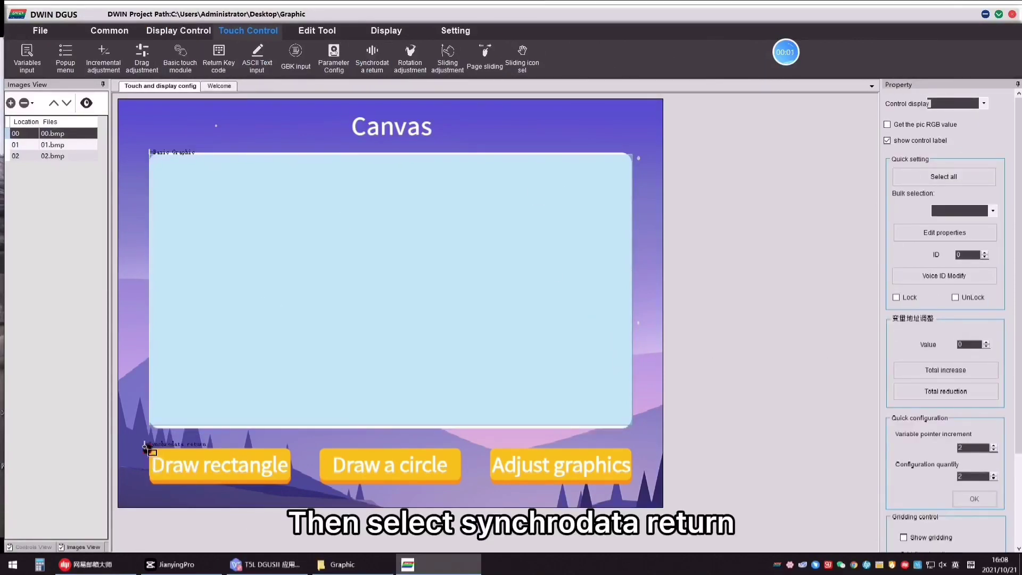
Place a touch area over Draw rectangle with 01.bmp as its pressed image.
{"action": "left_click_drag", "start_coordinate": [145, 444], "coordinate": [295, 489]}
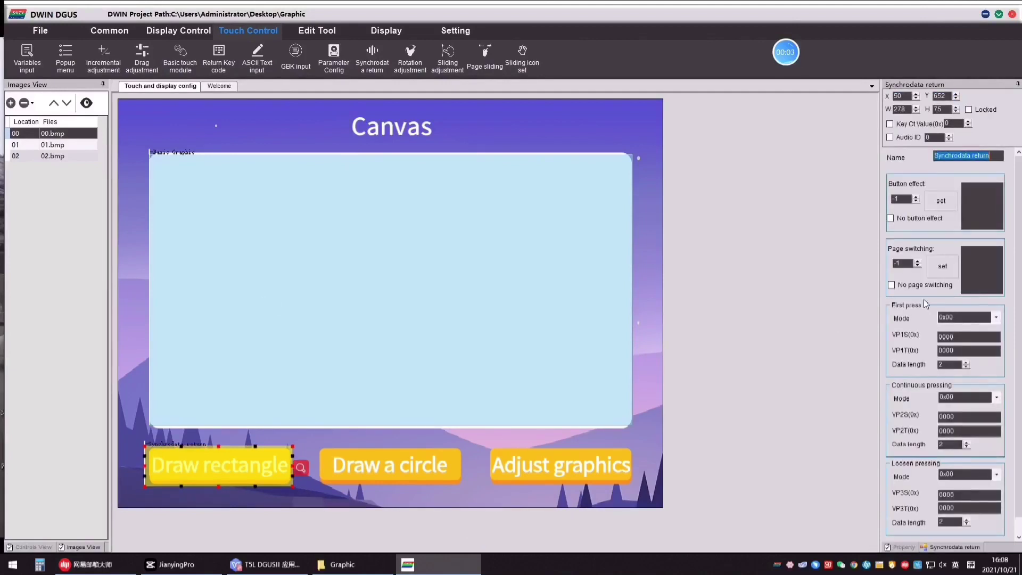
{"action": "left_click", "coordinate": [940, 200]}
{"action": "left_click", "coordinate": [166, 128]}
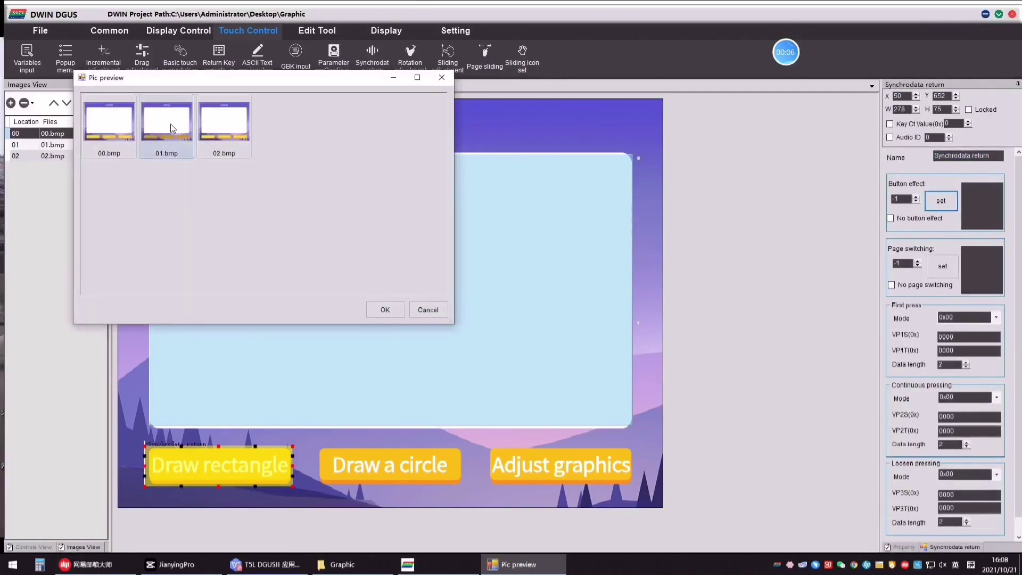
{"action": "left_click", "coordinate": [386, 310]}
Set mode 0x01, return addresses 1000, length 14; add a touch area over Draw a circle.
{"action": "left_click", "coordinate": [994, 318]}
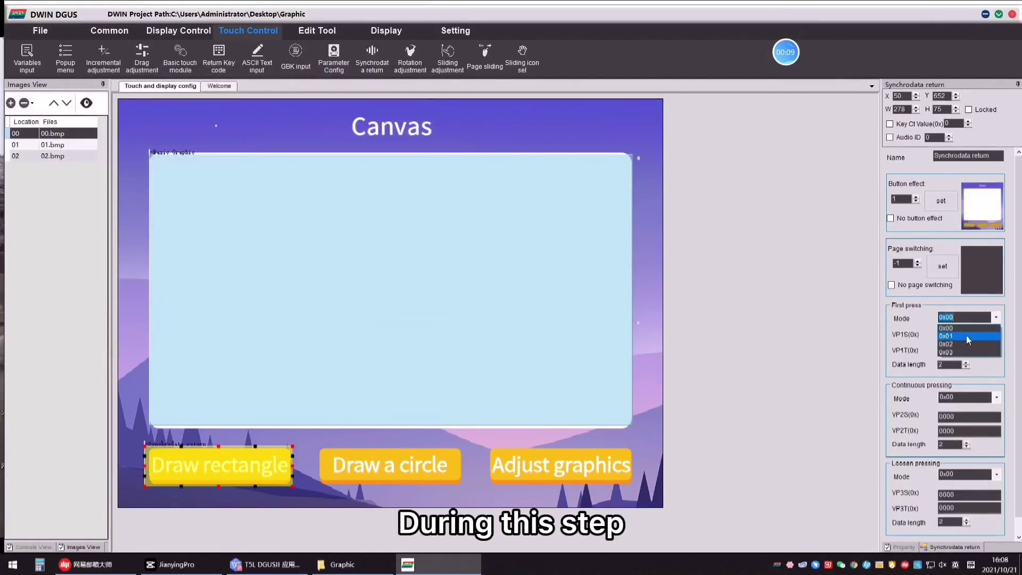
{"action": "left_click", "coordinate": [967, 336]}
{"action": "left_click", "coordinate": [968, 336]}
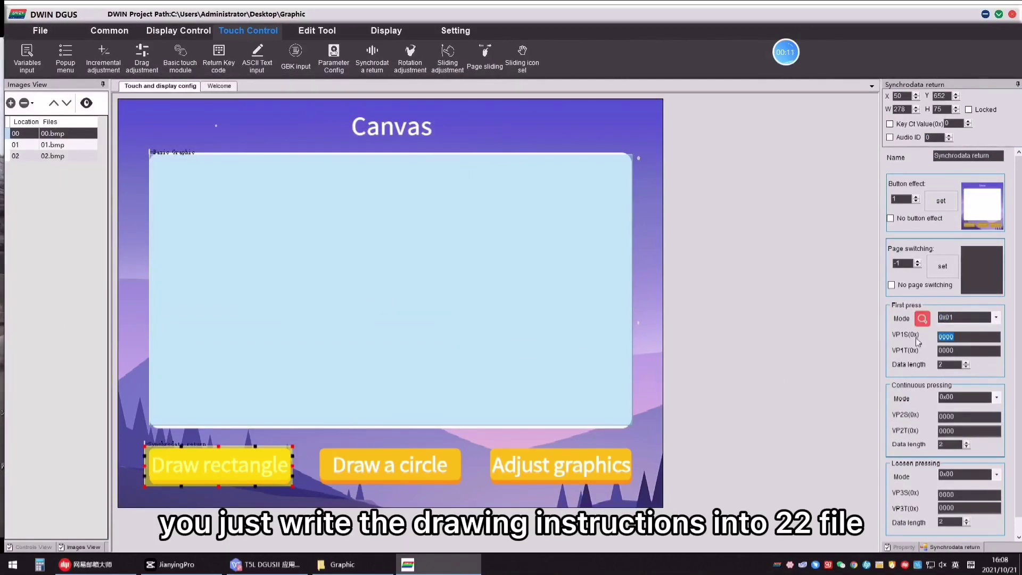
{"action": "mouse_move", "coordinate": [905, 335]}
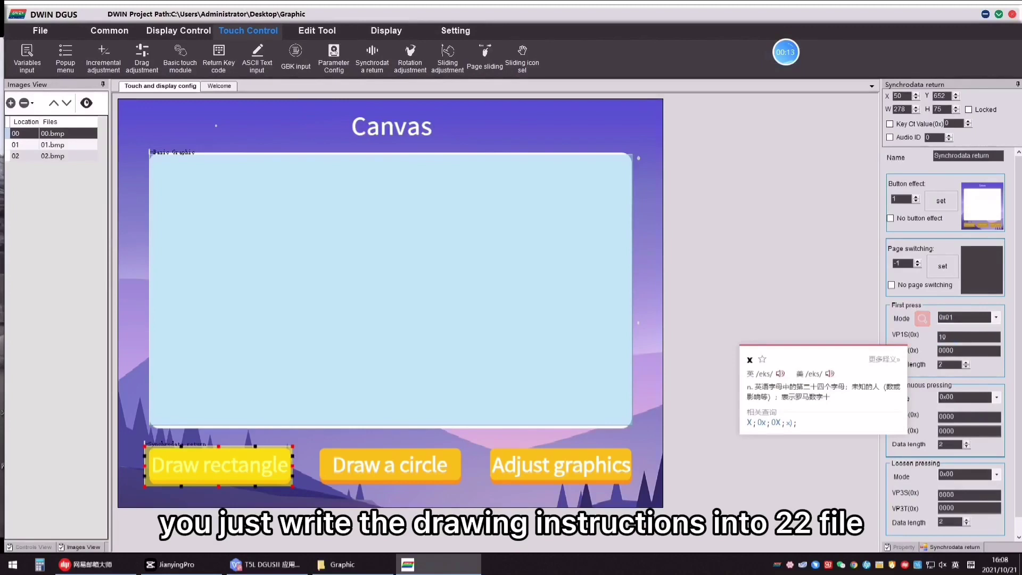
{"action": "left_click", "coordinate": [967, 351]}
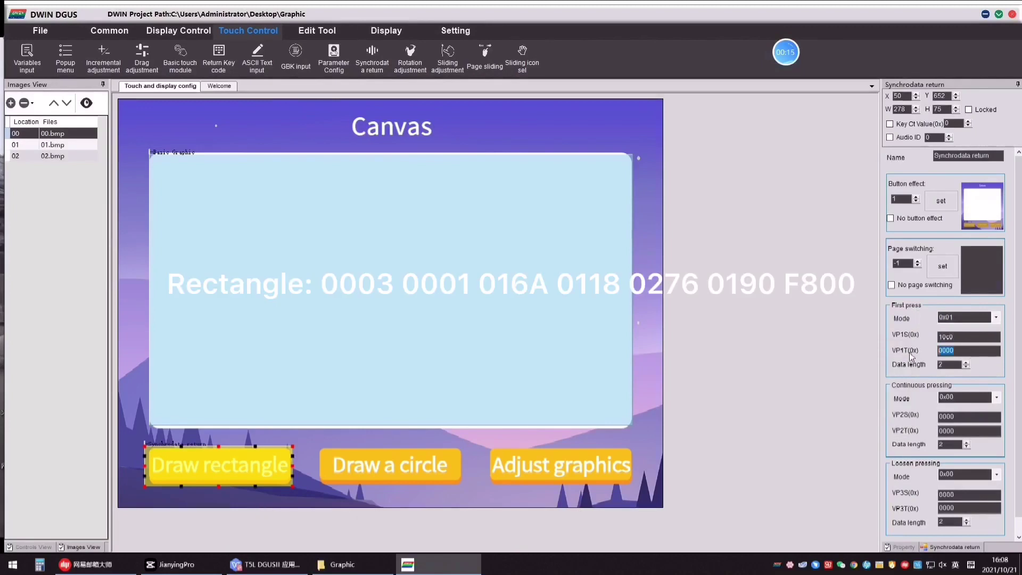
{"action": "type", "text": "1000"}
{"action": "double_click", "coordinate": [950, 365]}
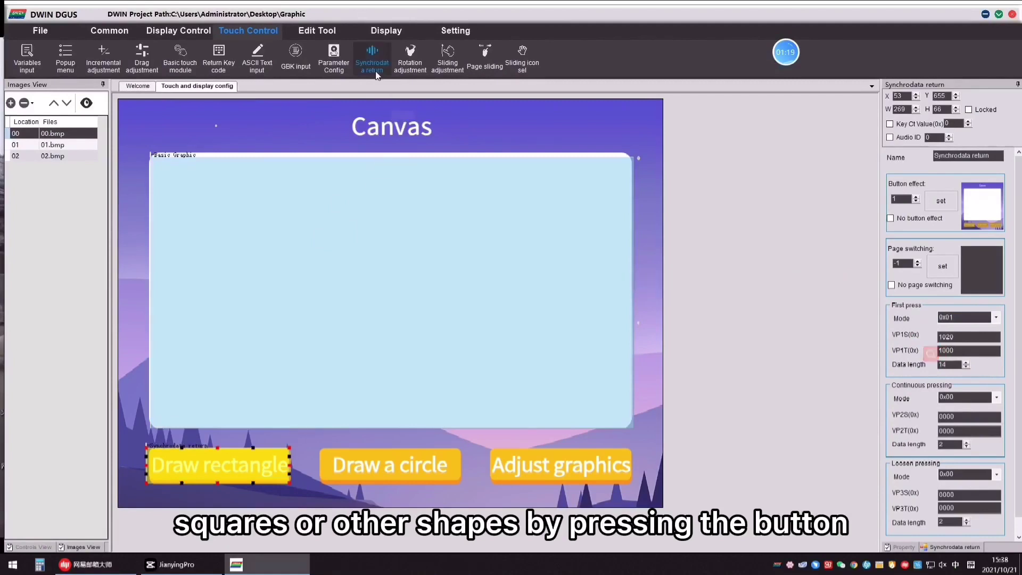
{"action": "left_click", "coordinate": [375, 70]}
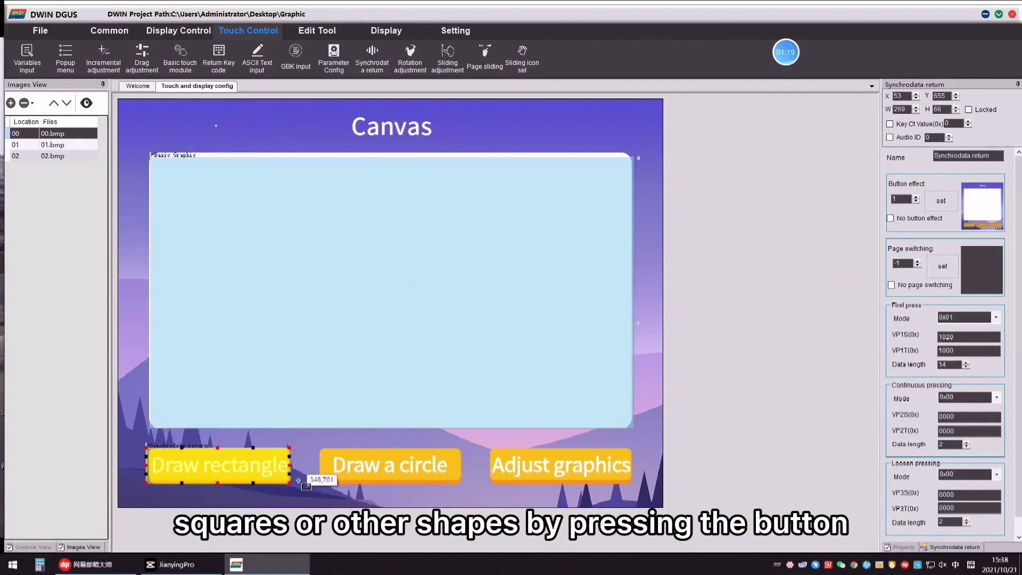
{"action": "left_click_drag", "start_coordinate": [316, 446], "coordinate": [463, 483]}
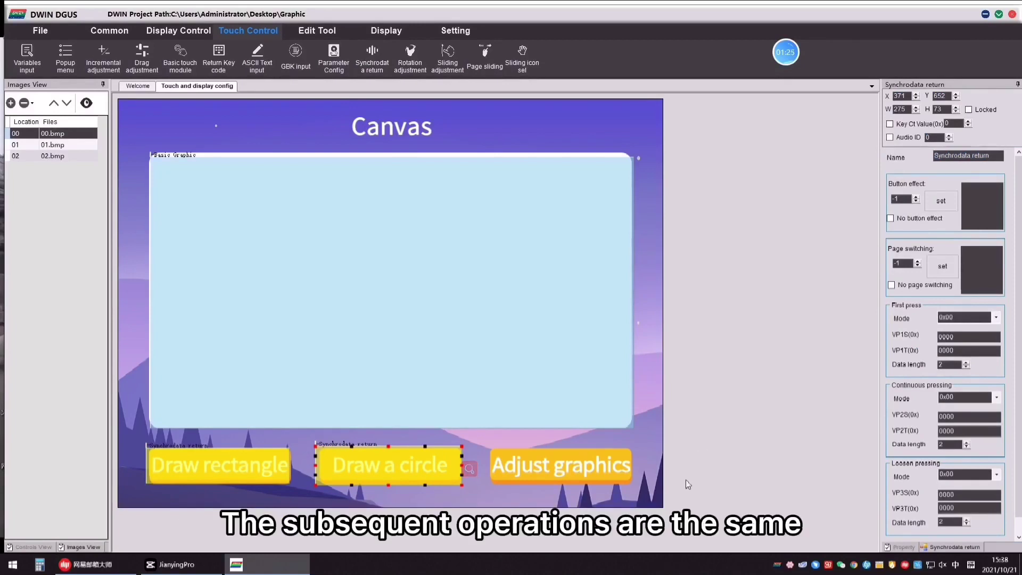
Give Draw a circle pressed image 01.bmp and page switching to 02.bmp.
{"action": "left_click", "coordinate": [942, 202]}
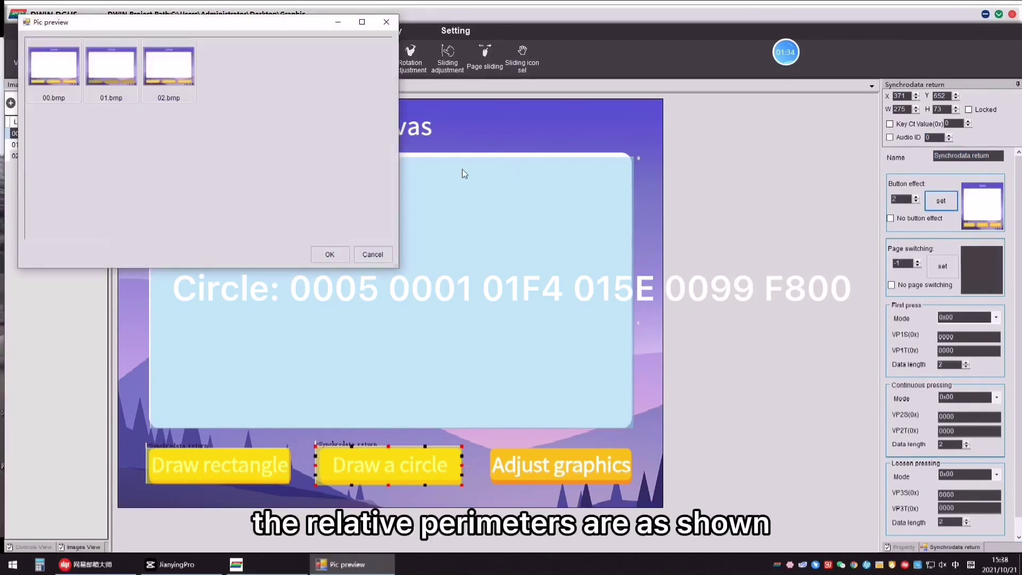
{"action": "left_click", "coordinate": [168, 72]}
{"action": "left_click", "coordinate": [112, 72]}
{"action": "left_click", "coordinate": [330, 255]}
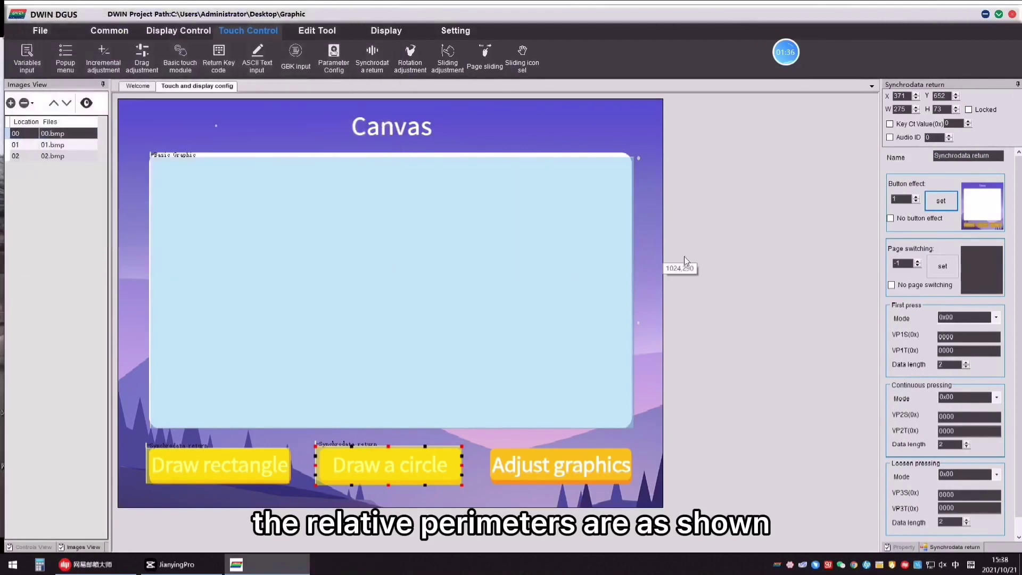
{"action": "left_click", "coordinate": [946, 270]}
{"action": "left_click", "coordinate": [182, 80]}
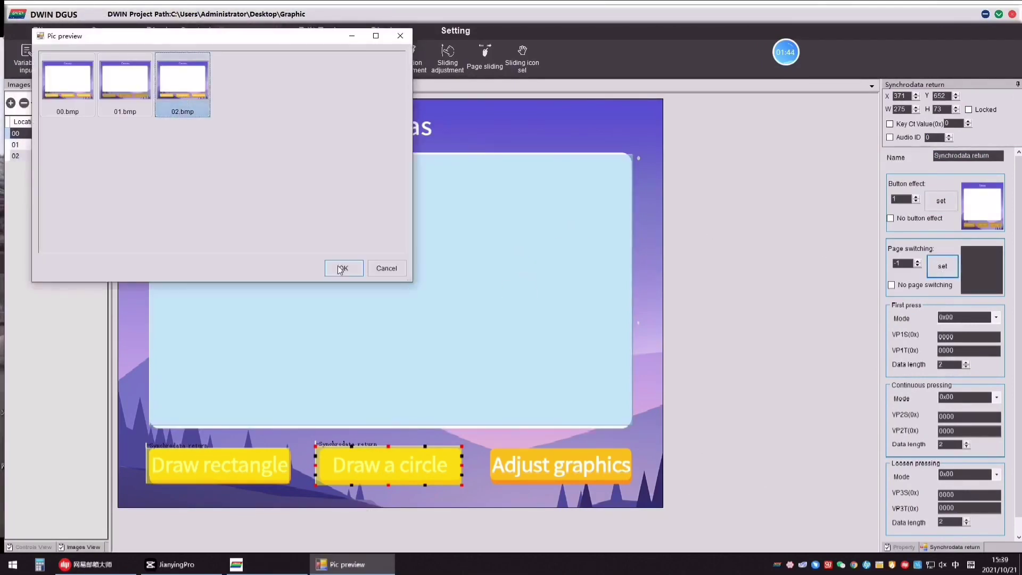
{"action": "left_click", "coordinate": [343, 267]}
Set first-press mode 0x01 and return address 1000, then deselect the area.
{"action": "left_click", "coordinate": [996, 318]}
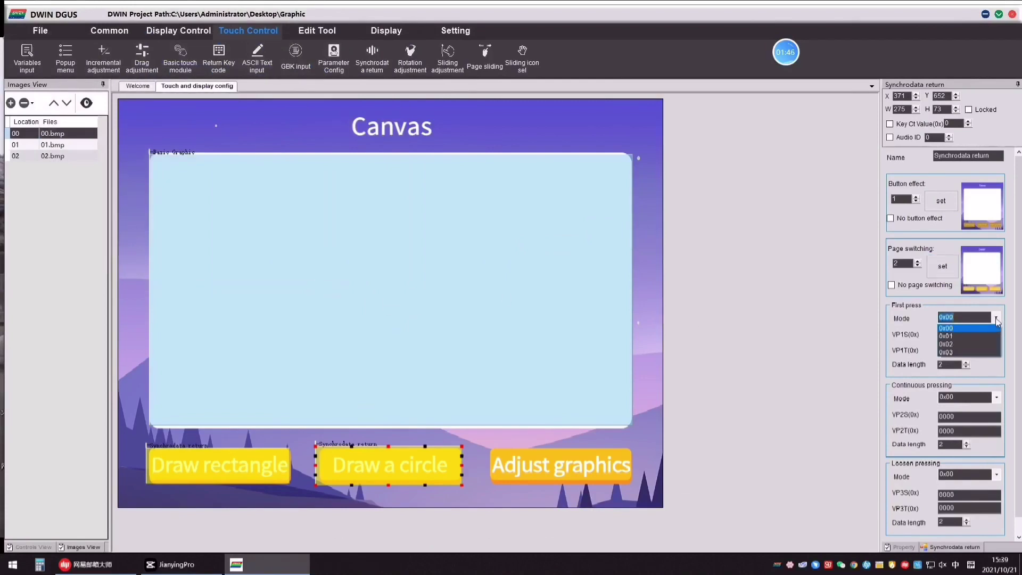
{"action": "left_click", "coordinate": [973, 336]}
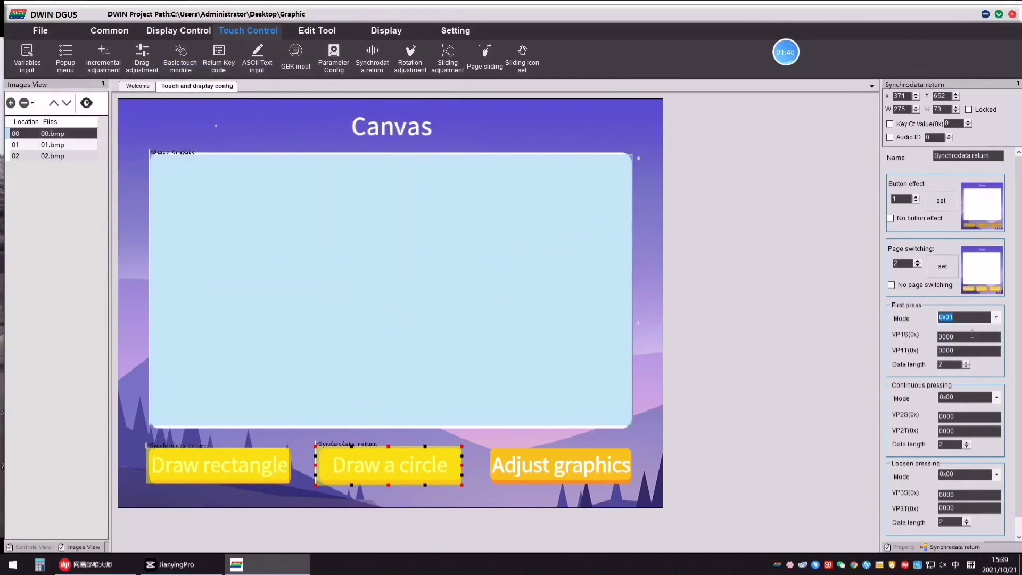
{"action": "left_click", "coordinate": [935, 339]}
{"action": "type", "text": "1000"}
{"action": "left_click", "coordinate": [703, 349]}
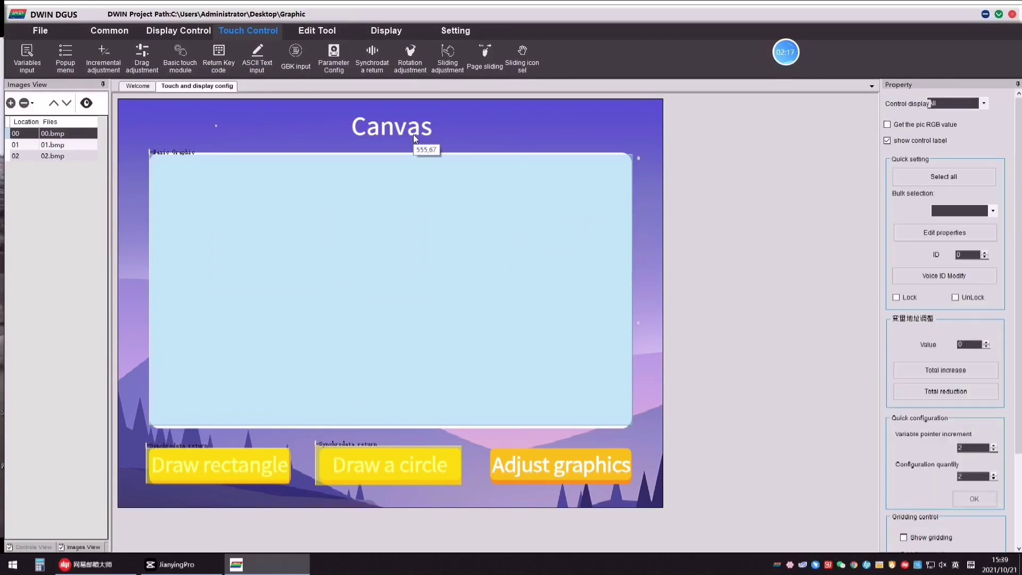
{"action": "left_click", "coordinate": [104, 60]}
Add an incremental adjustment area over Adjust graphics with pressed image 01.bmp.
{"action": "left_click_drag", "start_coordinate": [489, 449], "coordinate": [639, 492]}
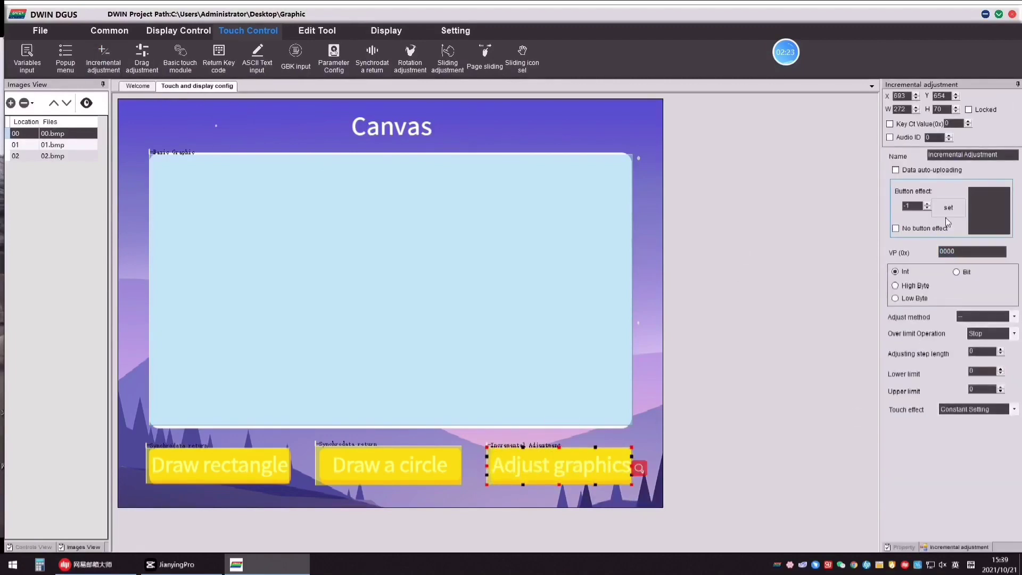
{"action": "left_click", "coordinate": [949, 207]}
{"action": "left_click", "coordinate": [156, 116]}
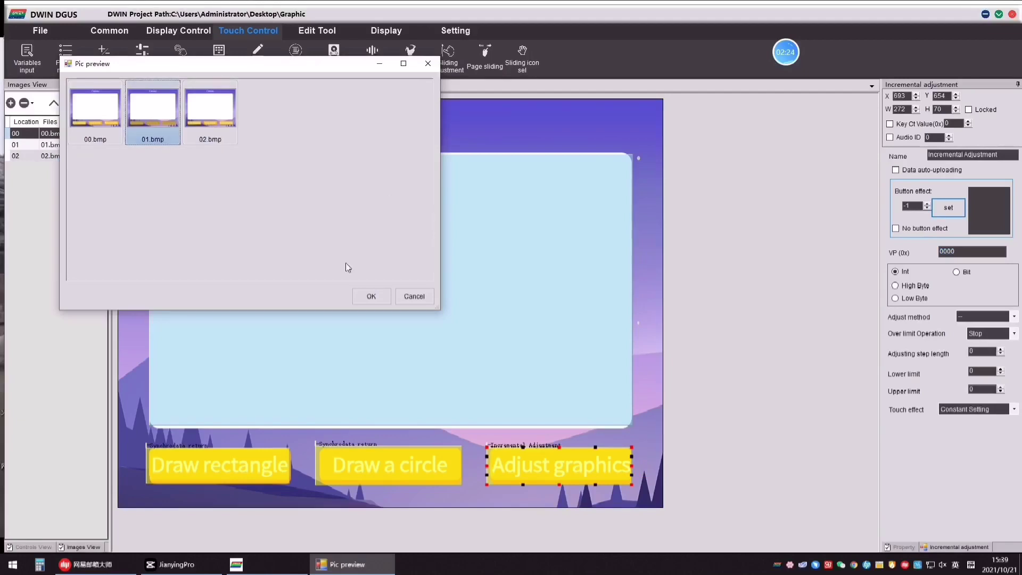
{"action": "left_click", "coordinate": [371, 298]}
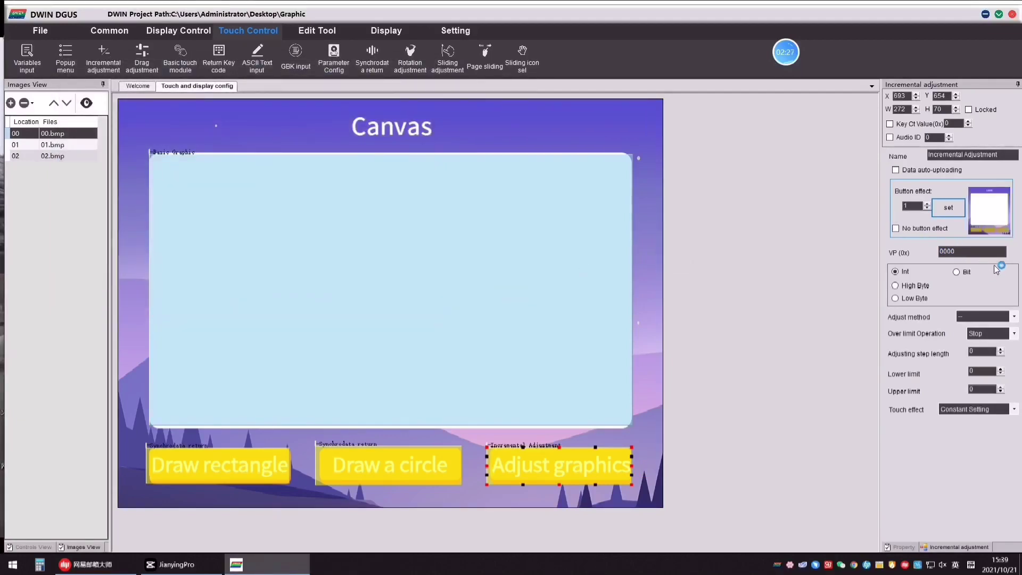
Set VP 1004, ++ adjustment, cycle over limit, step 20, limits 400 and 500.
{"action": "left_click_drag", "start_coordinate": [986, 252], "coordinate": [911, 255]}
{"action": "type", "text": "1004"}
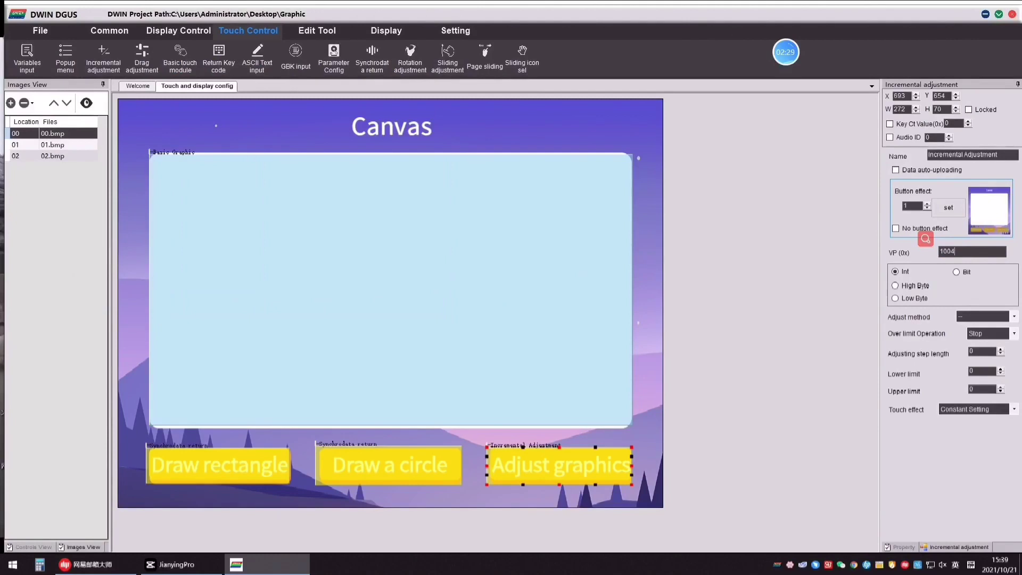
{"action": "left_click", "coordinate": [989, 318]}
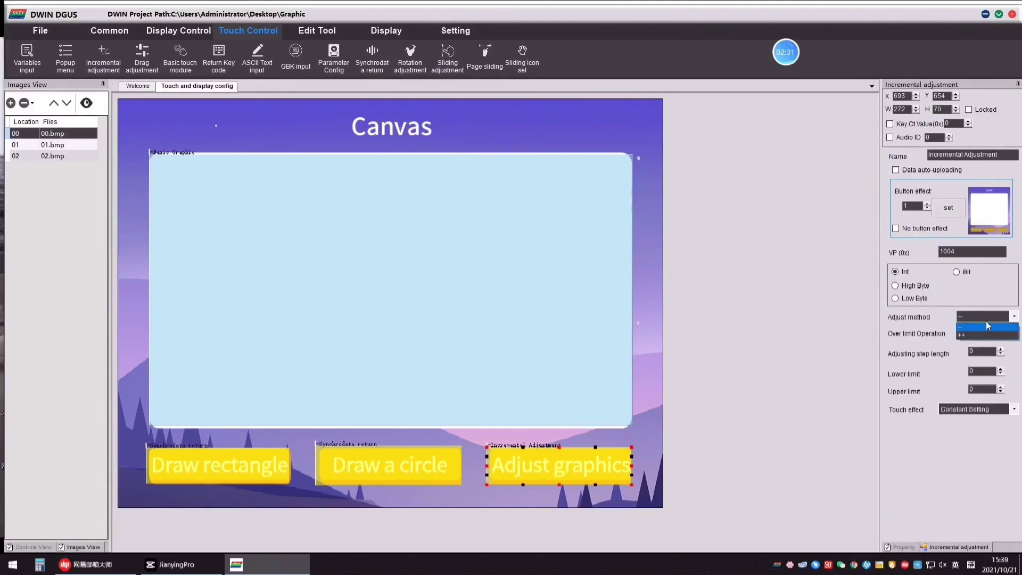
{"action": "left_click", "coordinate": [988, 329]}
{"action": "left_click", "coordinate": [991, 354]}
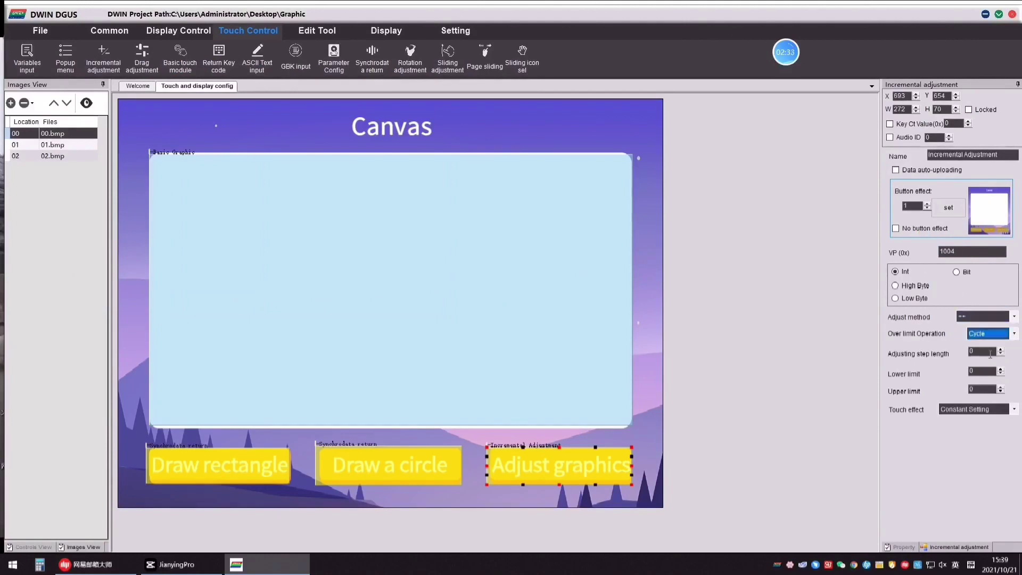
{"action": "left_click", "coordinate": [984, 352]}
{"action": "type", "text": "0"}
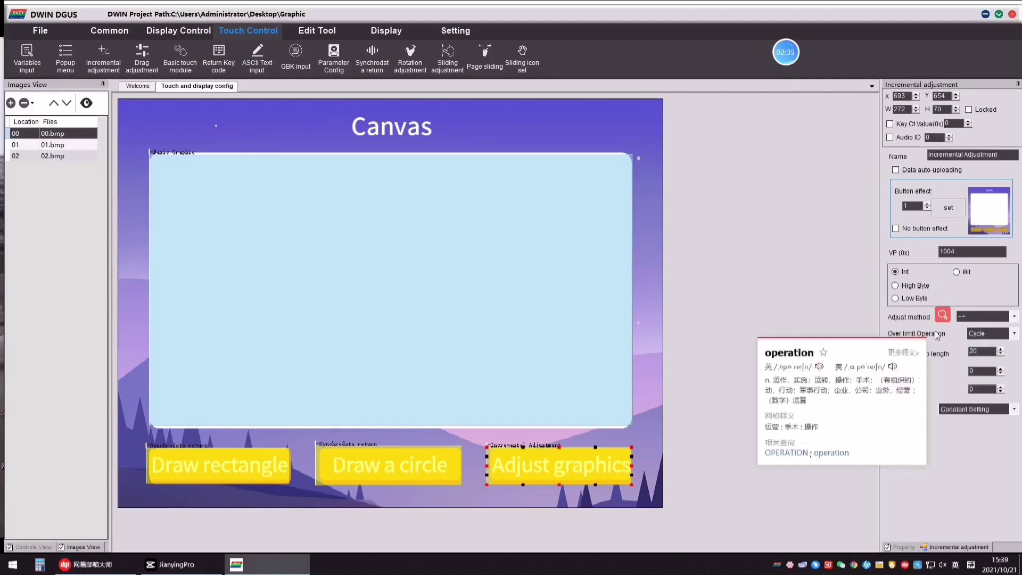
{"action": "left_click", "coordinate": [983, 371]}
{"action": "type", "text": "400"}
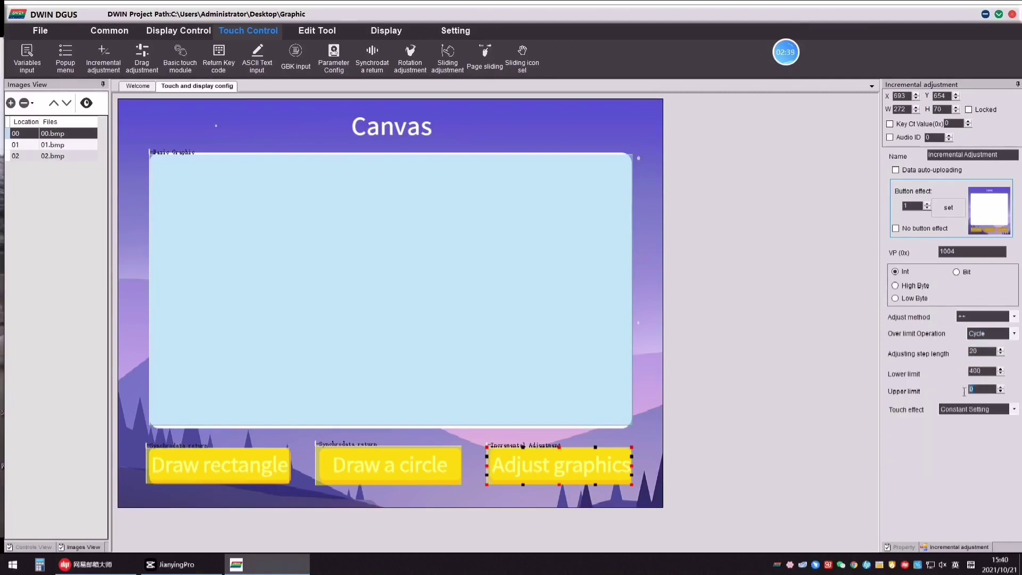
{"action": "left_click", "coordinate": [983, 389]}
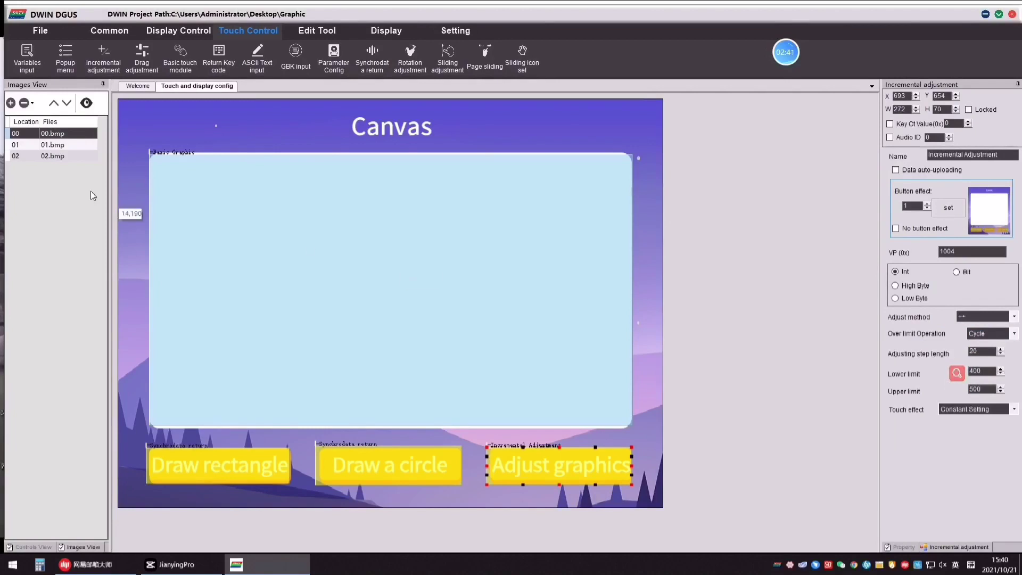
On page 02.bmp, draw a Basic graphics area over the white canvas and select its VP.
{"action": "left_click", "coordinate": [51, 155]}
{"action": "left_click", "coordinate": [360, 70]}
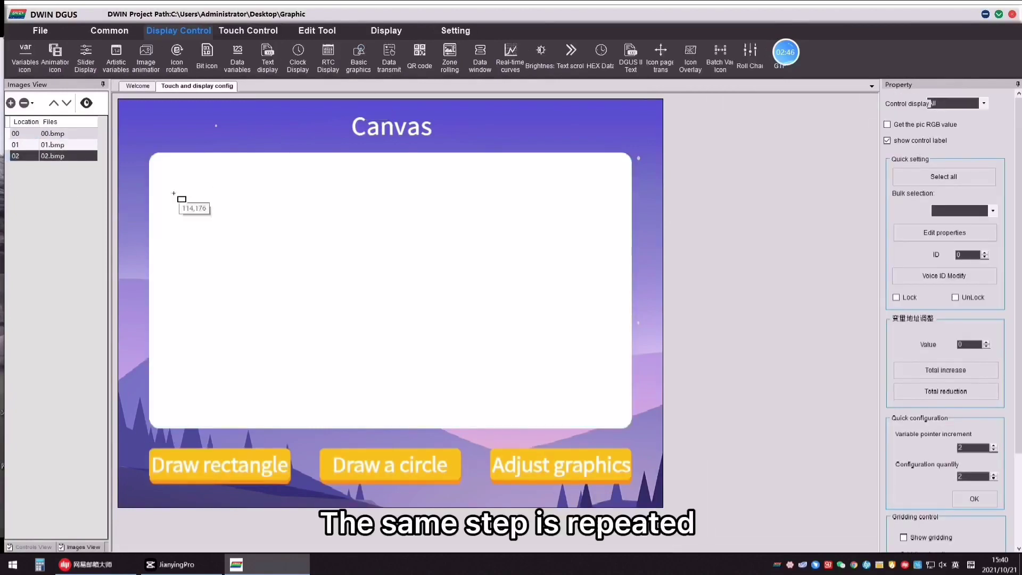
{"action": "mouse_move", "coordinate": [149, 154]}
{"action": "left_mouse_down"}
{"action": "mouse_move", "coordinate": [571, 416]}
{"action": "mouse_move", "coordinate": [636, 431]}
{"action": "left_mouse_up"}
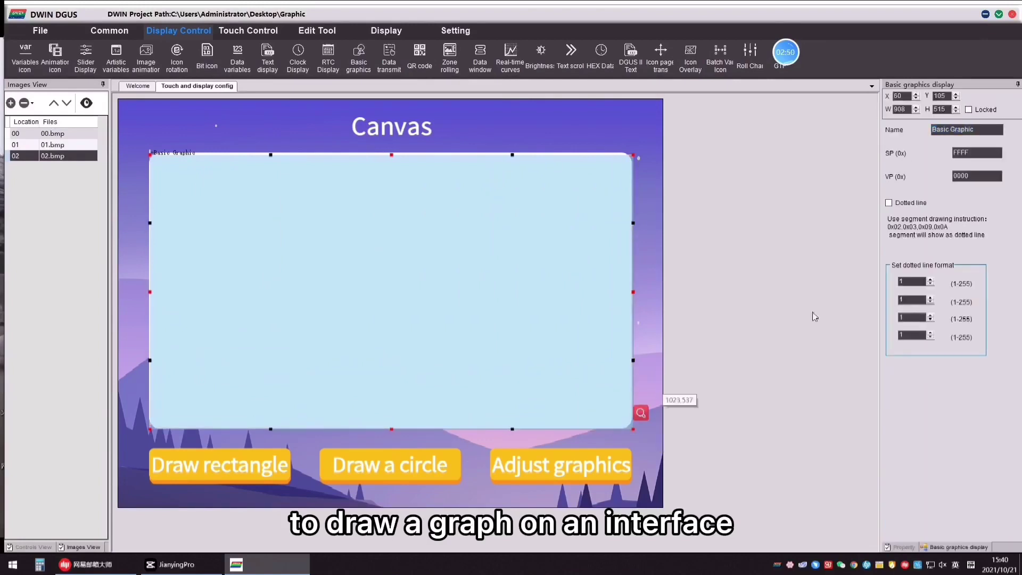
{"action": "double_click", "coordinate": [976, 175]}
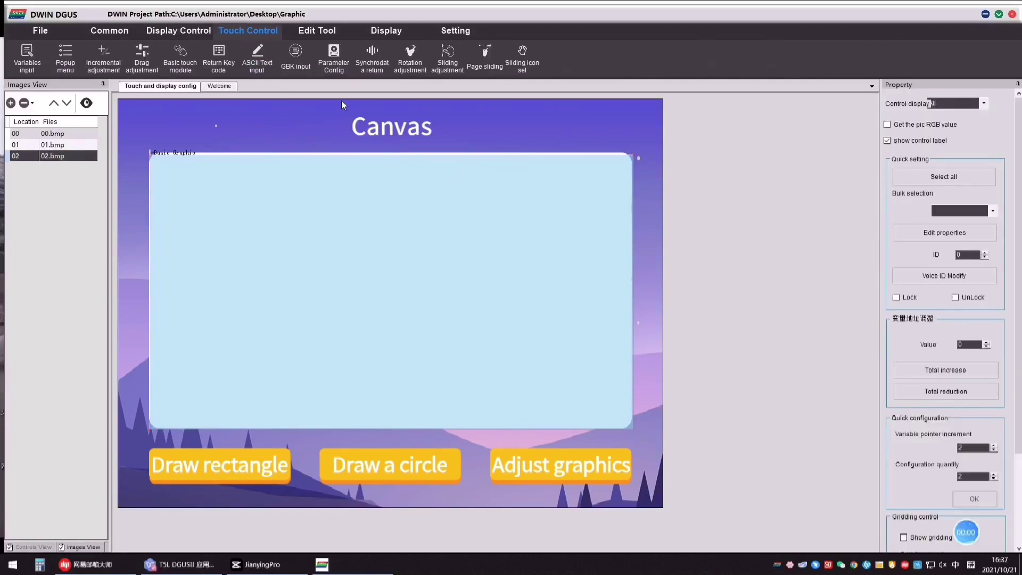
Place a Synchrodata return area over Draw rectangle with a pressed-state image.
{"action": "left_click", "coordinate": [372, 57]}
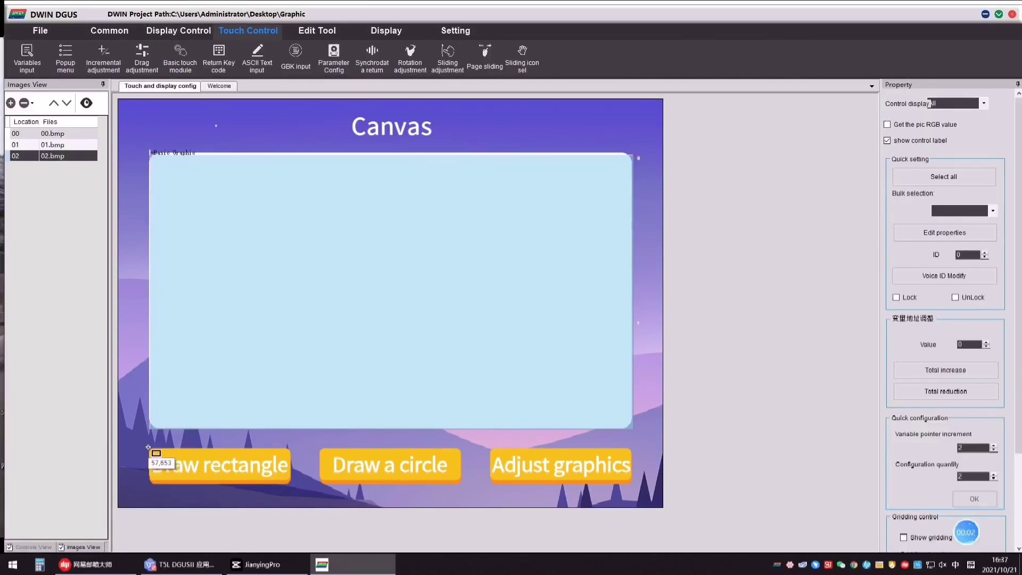
{"action": "mouse_move", "coordinate": [148, 446]}
{"action": "left_mouse_down"}
{"action": "mouse_move", "coordinate": [287, 488]}
{"action": "mouse_move", "coordinate": [294, 479]}
{"action": "left_mouse_up"}
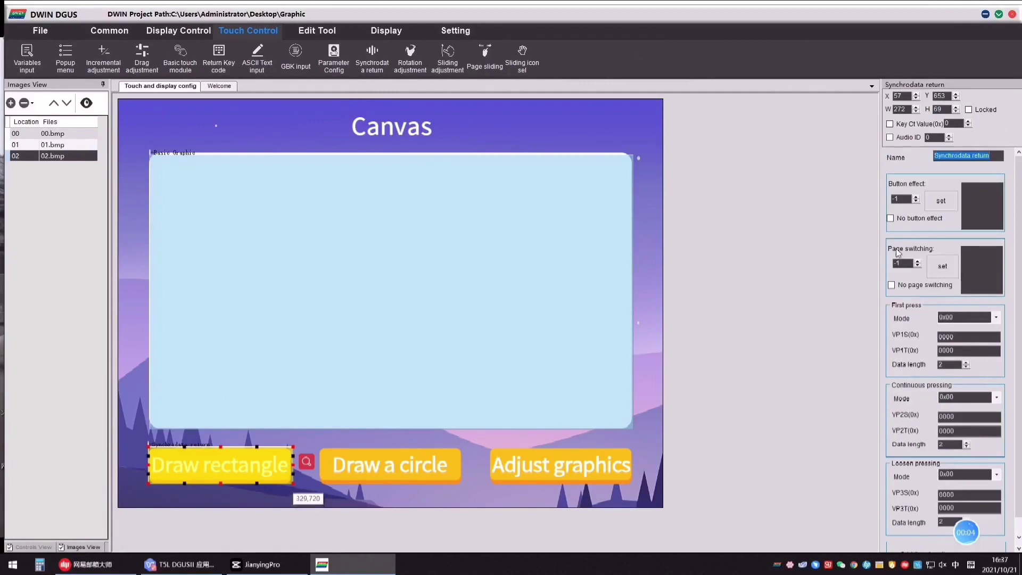
{"action": "left_click", "coordinate": [942, 199]}
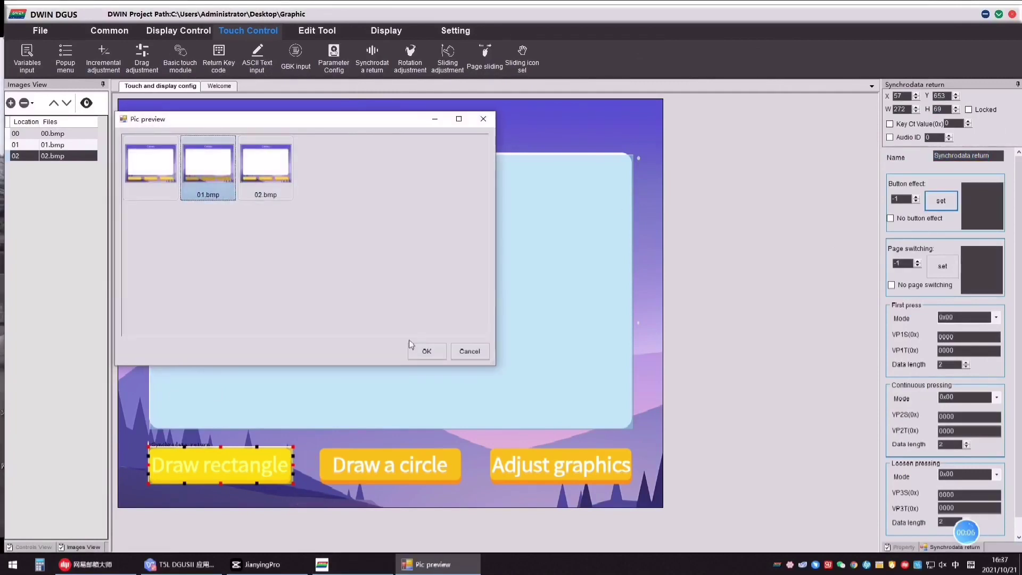
{"action": "left_click", "coordinate": [426, 351]}
Set page switching to 00, first-press mode 0x01, and VP1T 1000.
{"action": "left_click", "coordinate": [946, 266]}
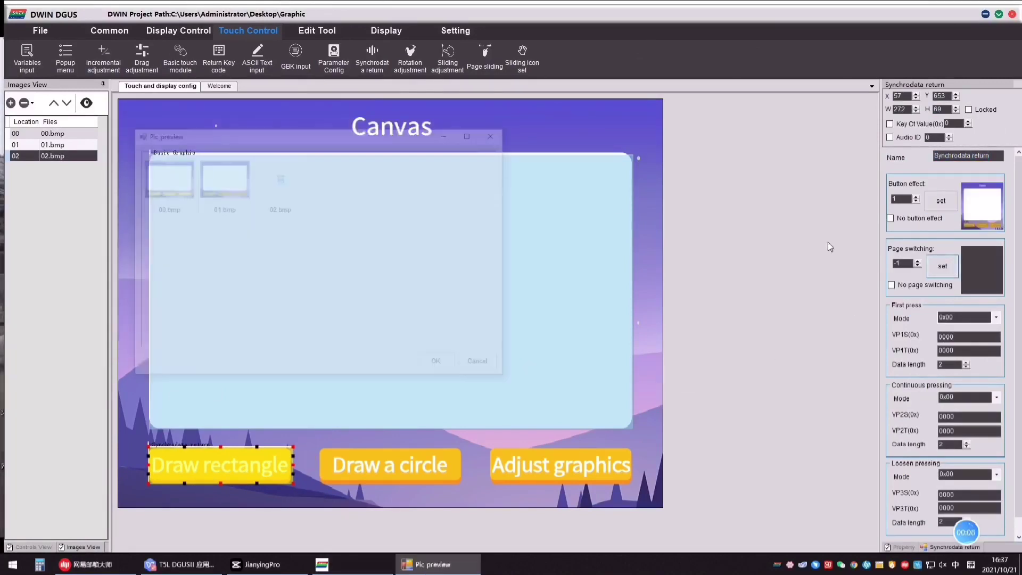
{"action": "left_click", "coordinate": [165, 184]}
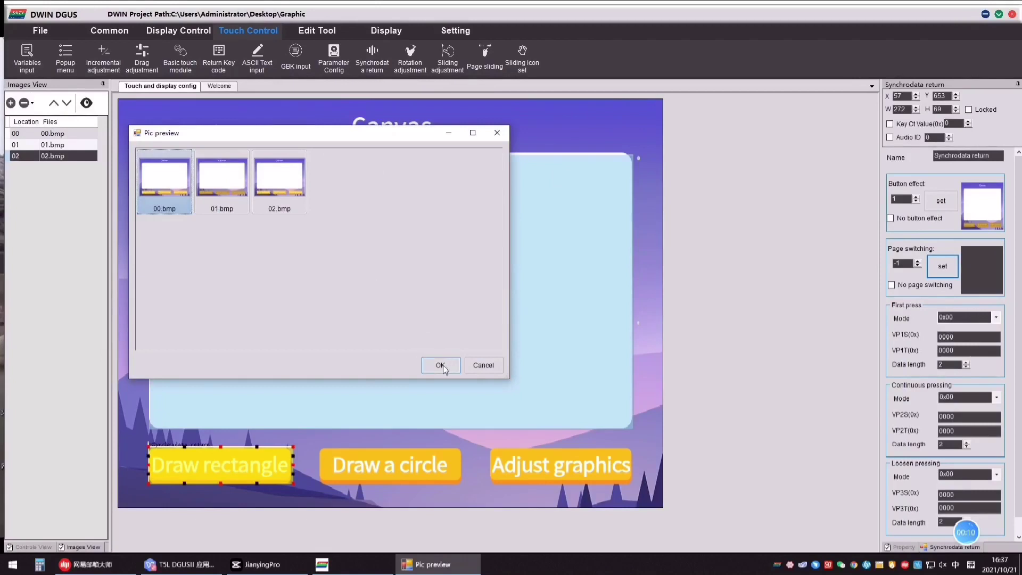
{"action": "left_click", "coordinate": [441, 365]}
{"action": "left_click", "coordinate": [997, 320]}
{"action": "left_click", "coordinate": [966, 336]}
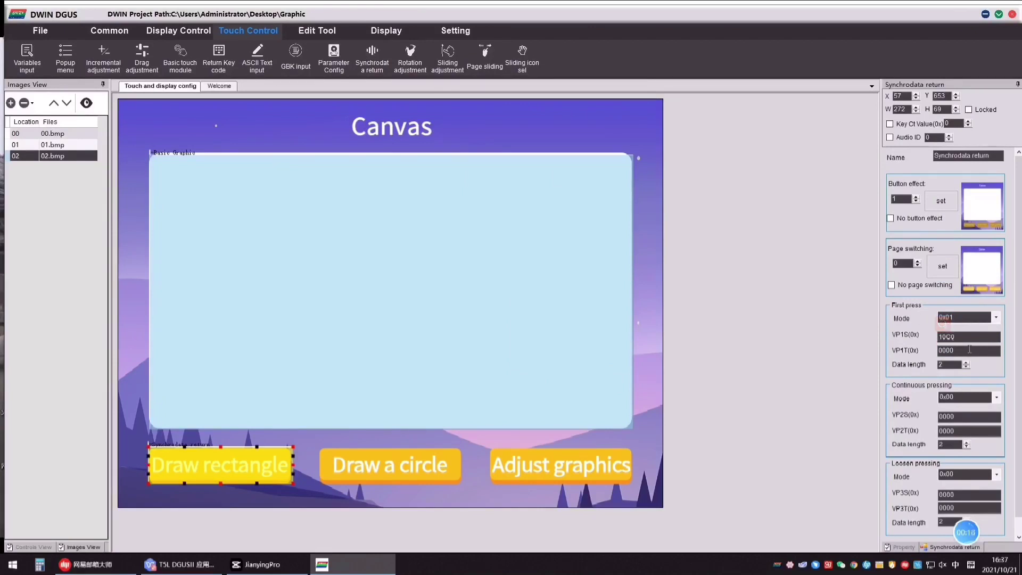
{"action": "type", "text": "10"}
{"action": "left_click", "coordinate": [949, 364]}
{"action": "type", "text": "14"}
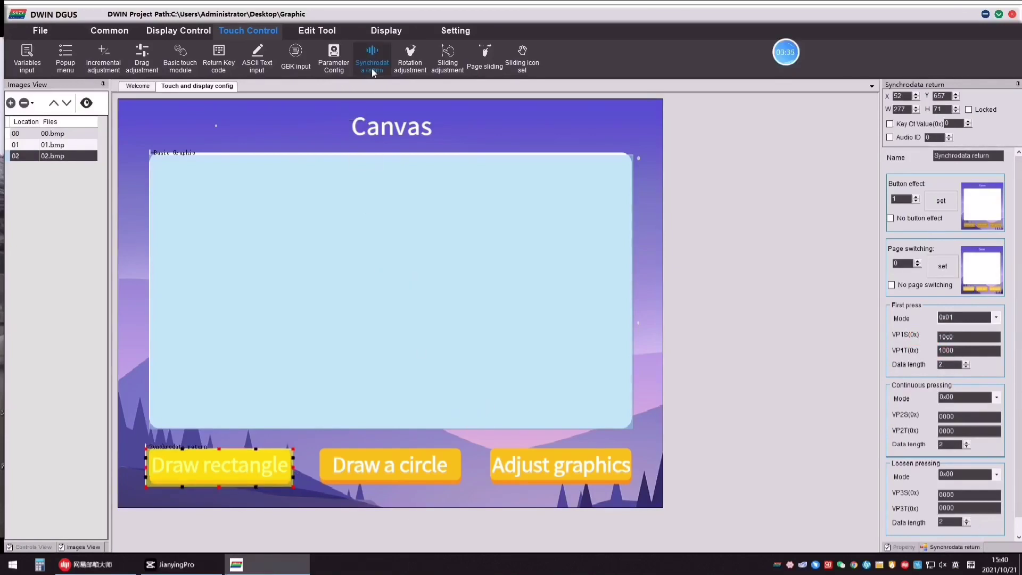
Place a Synchrodata return area over Draw a circle with a pressed image.
{"action": "mouse_move", "coordinate": [318, 445]}
{"action": "left_mouse_down"}
{"action": "mouse_move", "coordinate": [424, 491]}
{"action": "mouse_move", "coordinate": [468, 494]}
{"action": "left_mouse_up"}
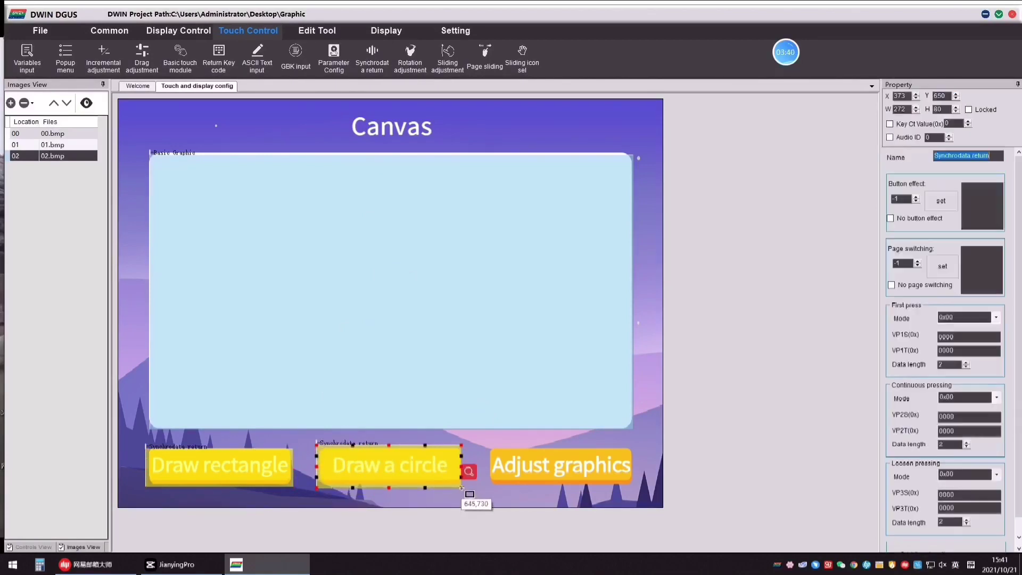
{"action": "left_click", "coordinate": [942, 201]}
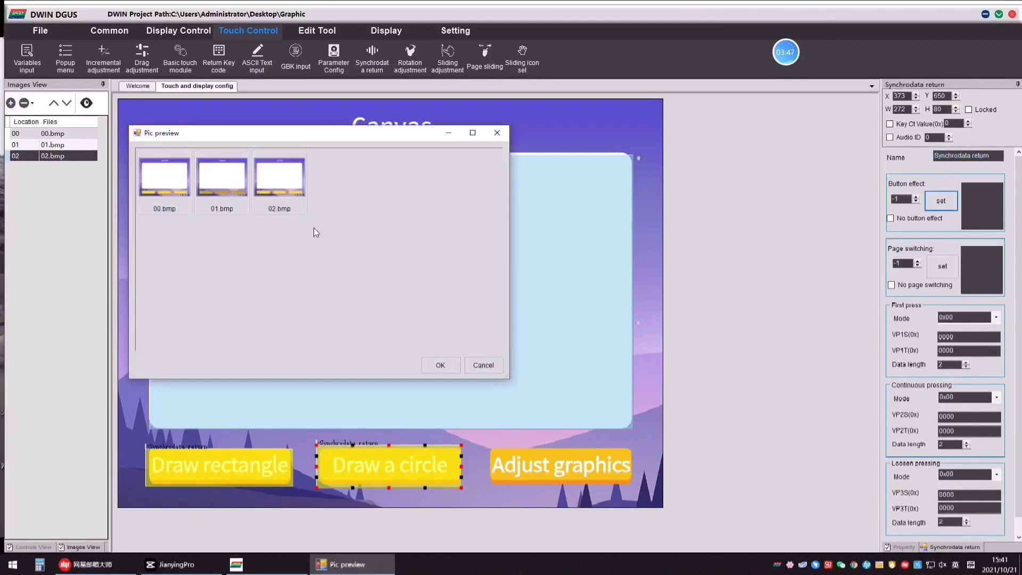
{"action": "left_click", "coordinate": [439, 365]}
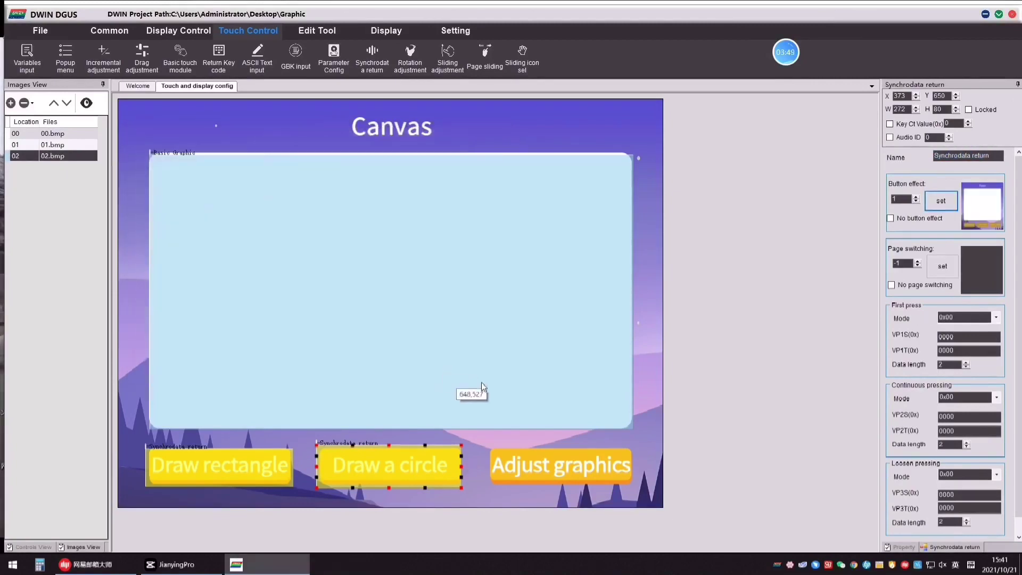
Set mode 0x01, VP1T 2000, data length 12; mark an adjustment area over Adjust graphics.
{"action": "left_click", "coordinate": [995, 317]}
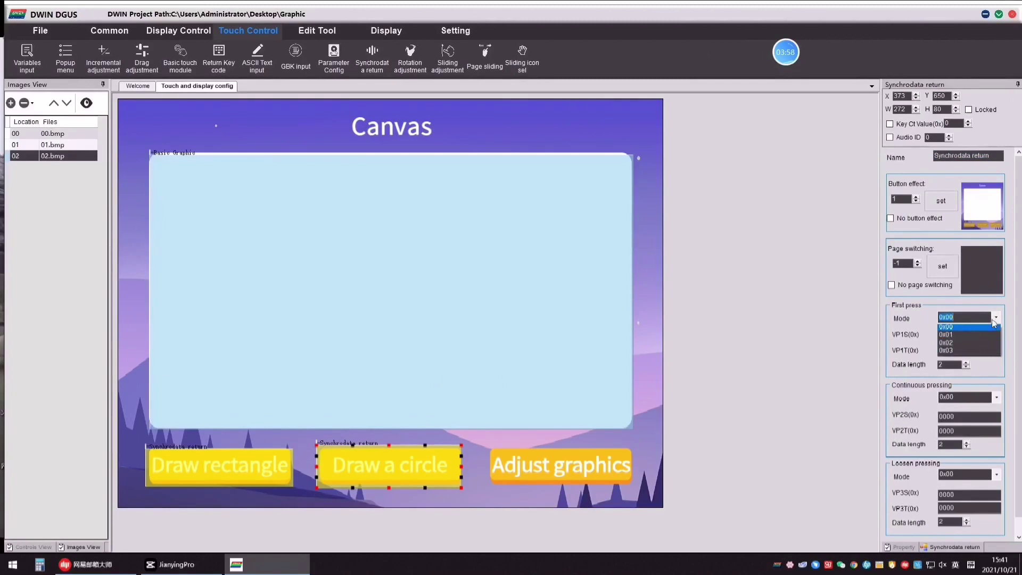
{"action": "left_click", "coordinate": [968, 340]}
{"action": "type", "text": "1000"}
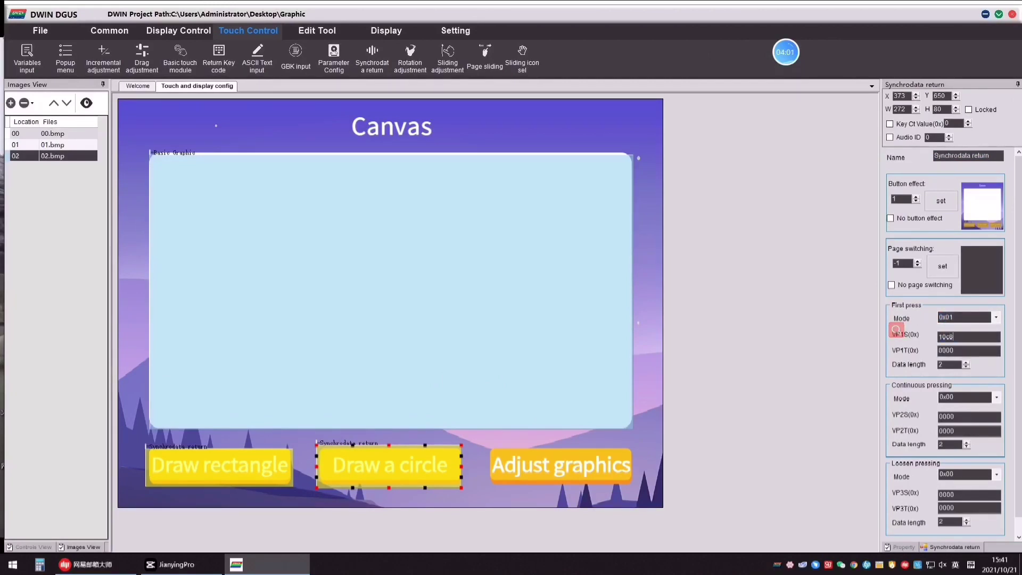
{"action": "left_click", "coordinate": [968, 349]}
{"action": "type", "text": "2000"}
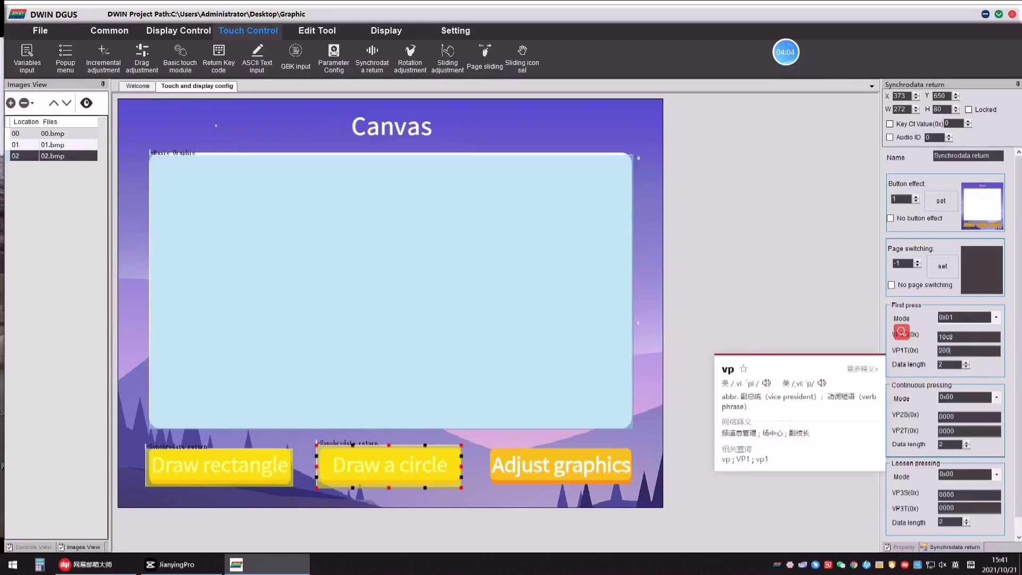
{"action": "left_click", "coordinate": [942, 365]}
{"action": "type", "text": "12"}
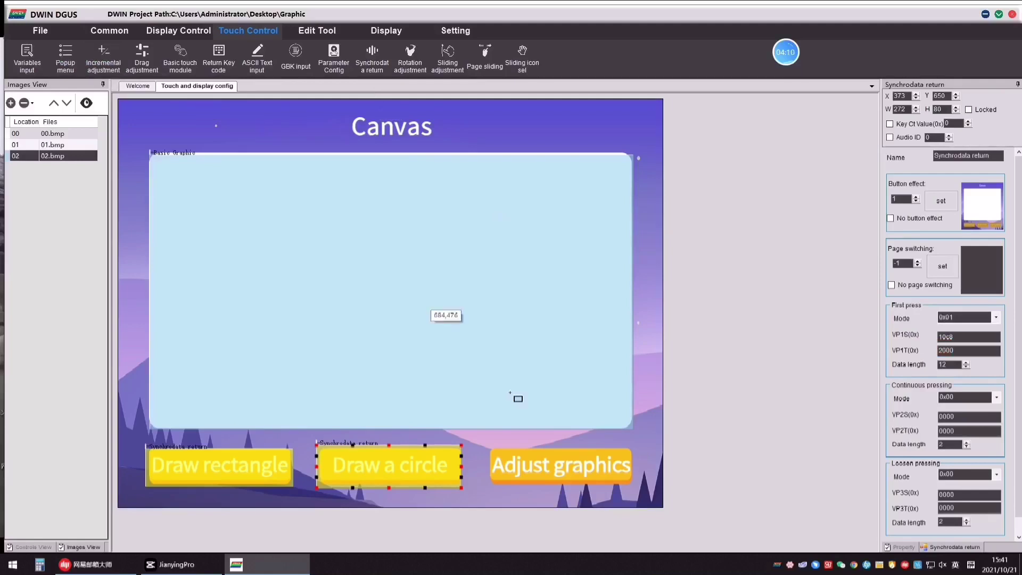
{"action": "left_click_drag", "start_coordinate": [486, 445], "coordinate": [635, 487]}
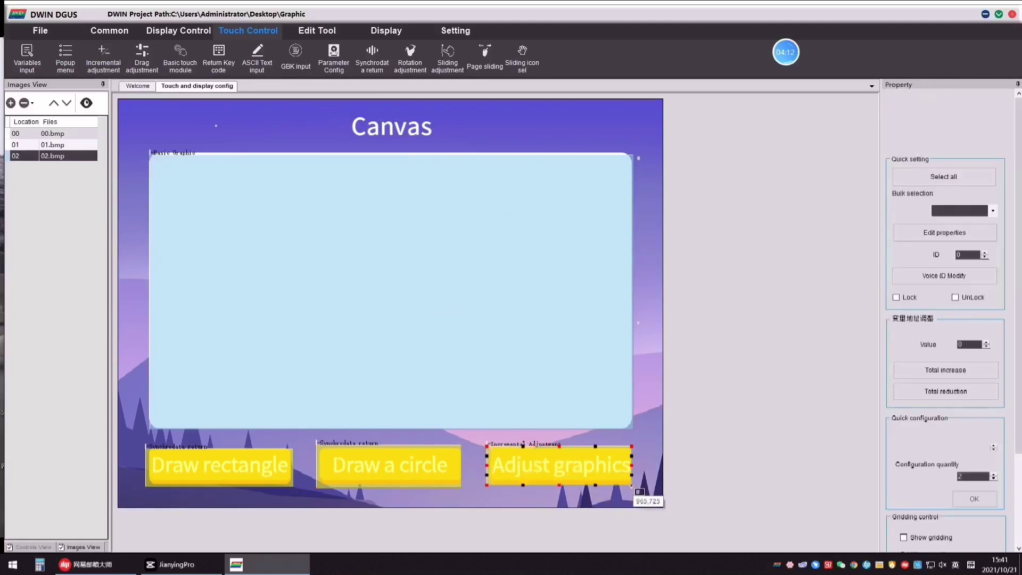
Make Adjust graphics increase VP 2004 by 4, cycling within 4–230, then generate the config files.
{"action": "double_click", "coordinate": [966, 251]}
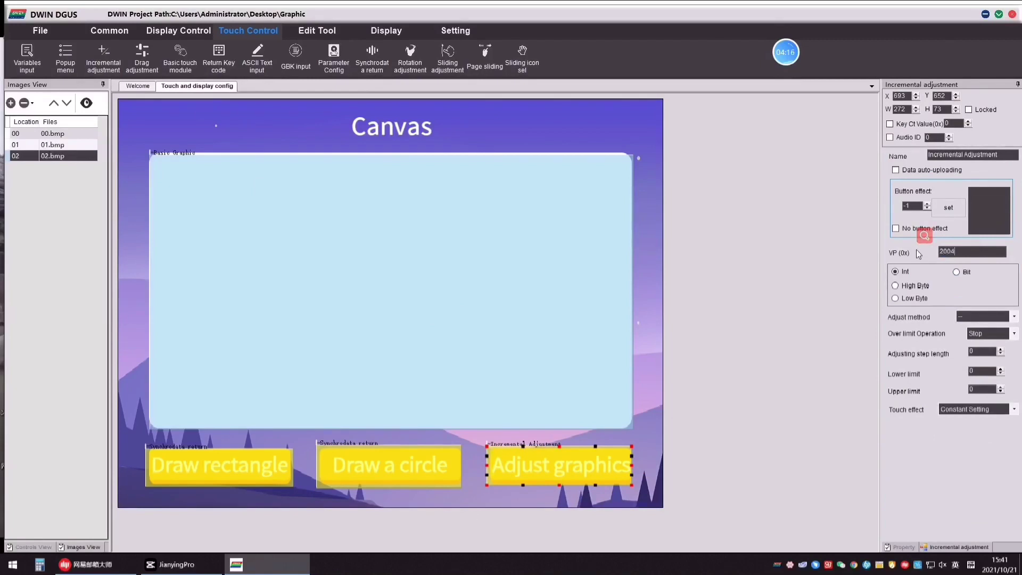
{"action": "left_click", "coordinate": [983, 316]}
{"action": "left_click", "coordinate": [984, 337]}
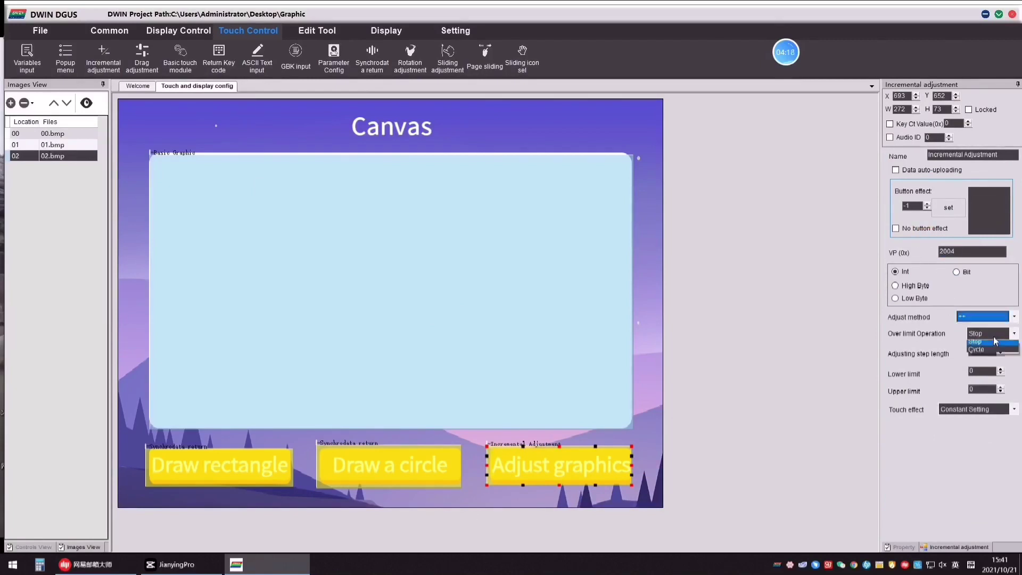
{"action": "left_click", "coordinate": [992, 354]}
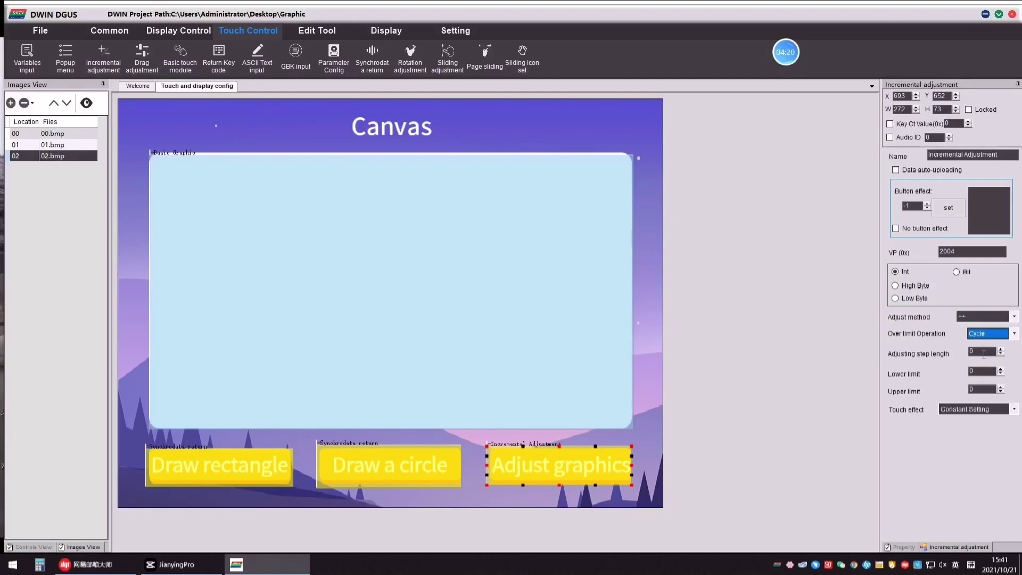
{"action": "double_click", "coordinate": [984, 353]}
{"action": "type", "text": "4"}
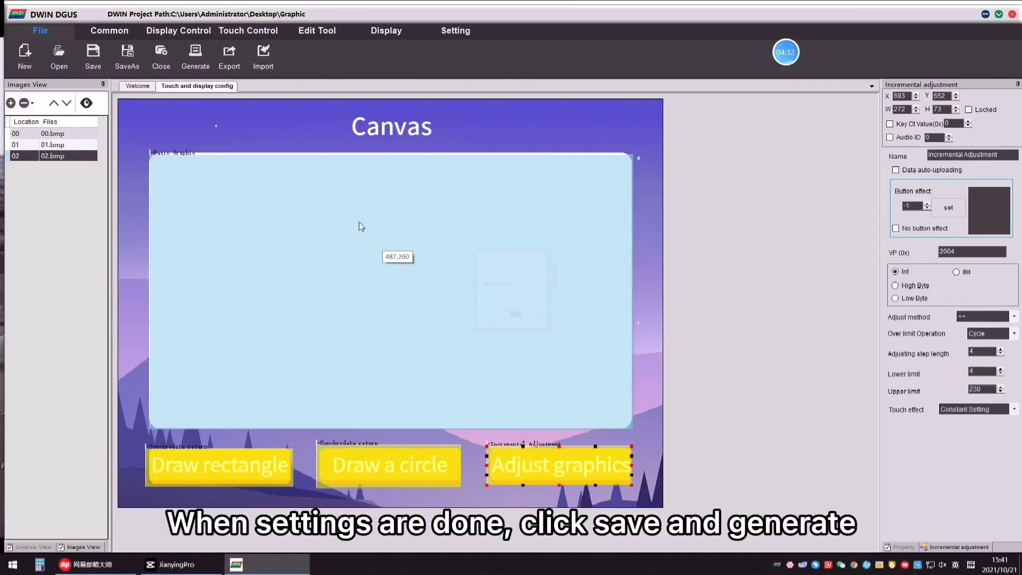
{"action": "left_click", "coordinate": [195, 56]}
{"action": "left_click", "coordinate": [544, 317]}
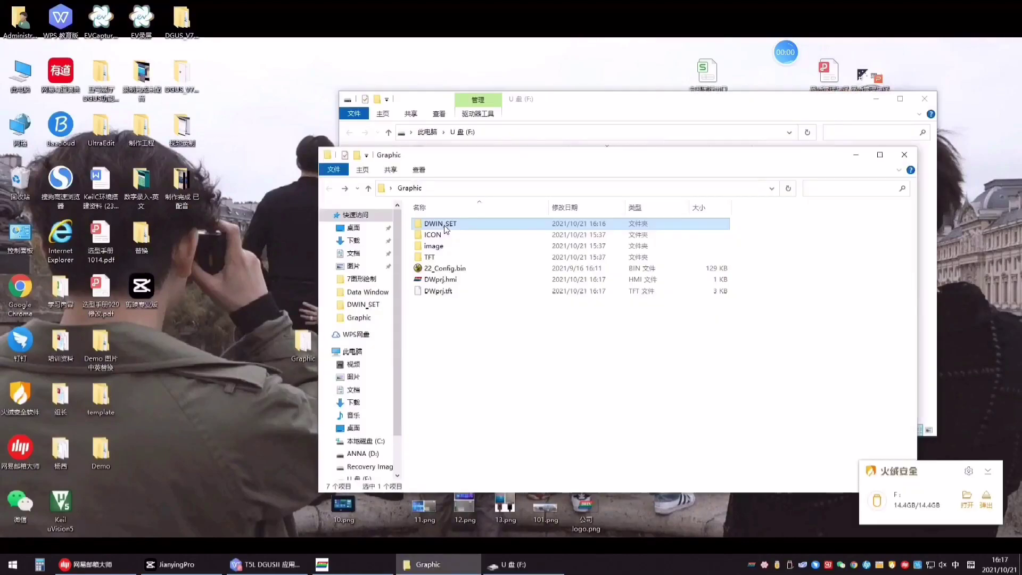
Paste the copied DWIN_SET folder onto the F: drive and close the F: window.
{"action": "left_click", "coordinate": [551, 113]}
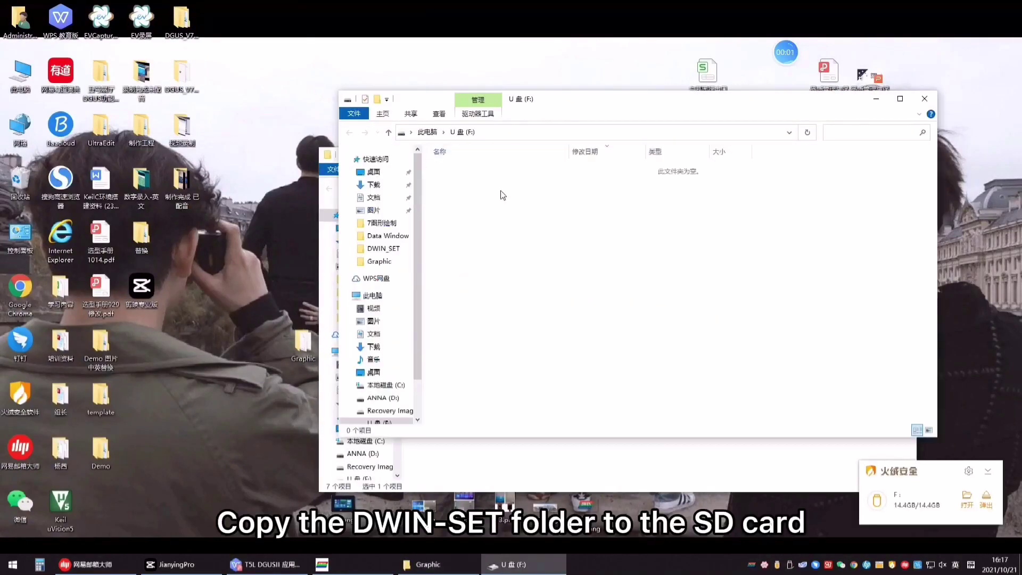
{"action": "key", "text": "ctrl+v"}
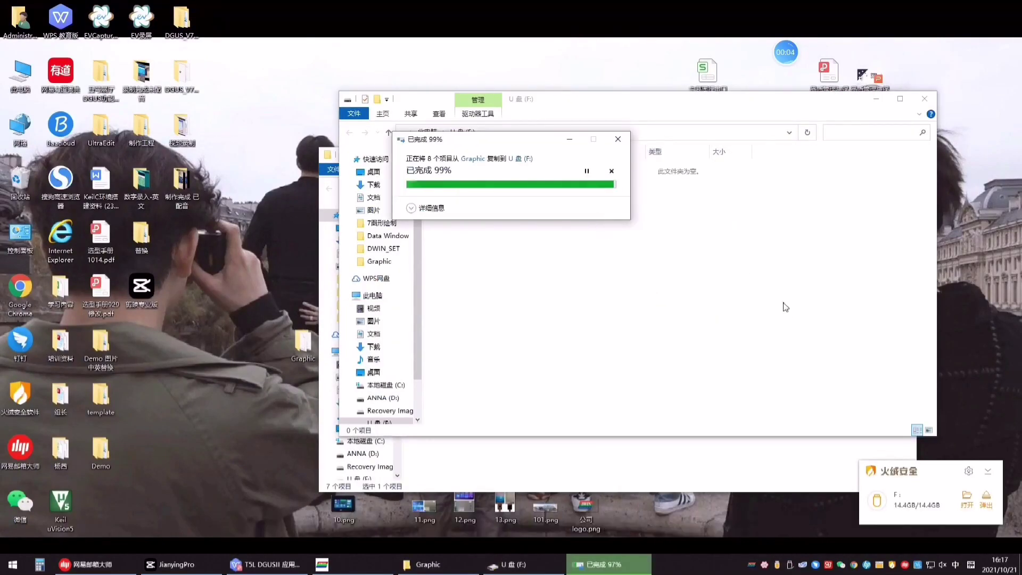
{"action": "left_click", "coordinate": [880, 99]}
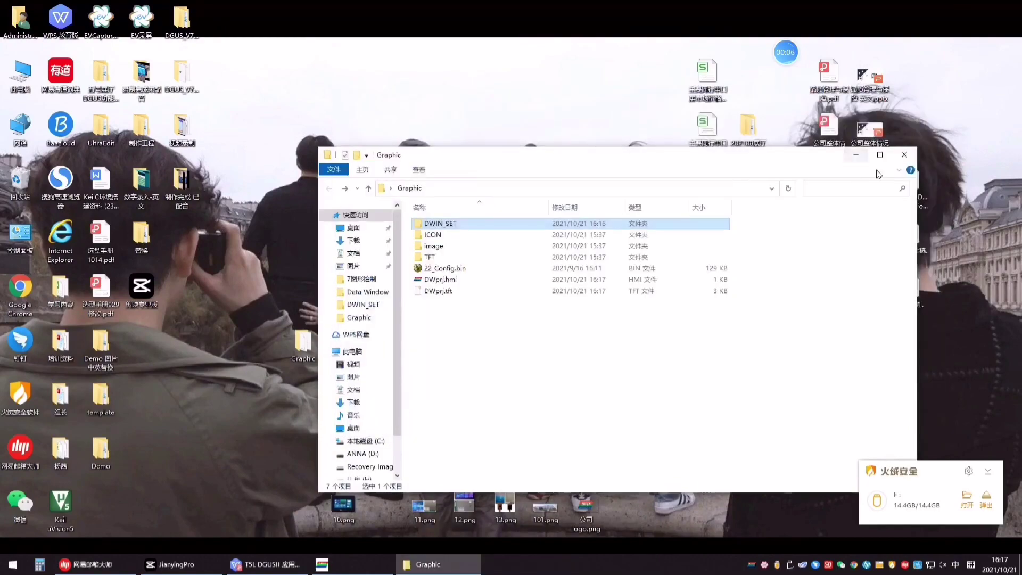